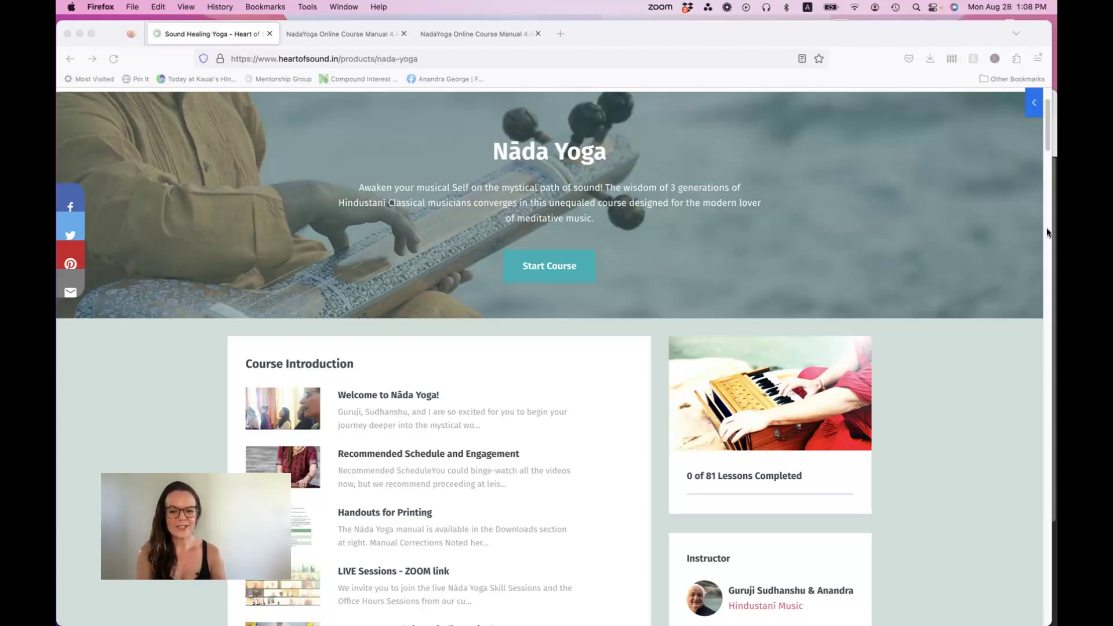
# Compare the open manual copies showing Rāga Bairagi Bhairava and Rāga Bhūpālī
pyautogui.click(1047, 123)
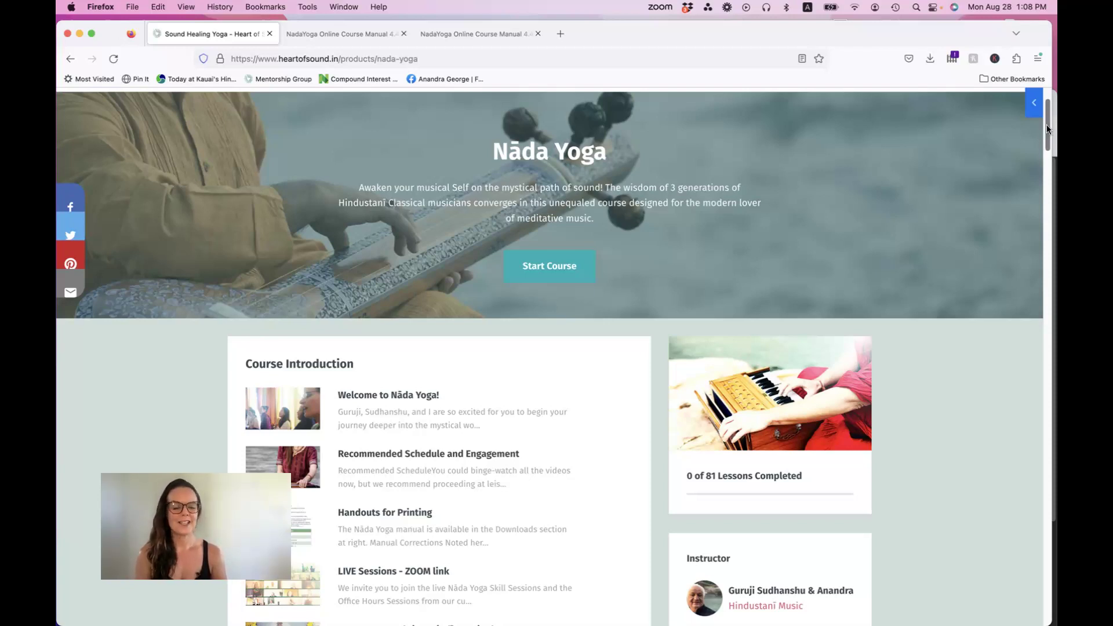
pyautogui.scroll(-1, 1048, 125)
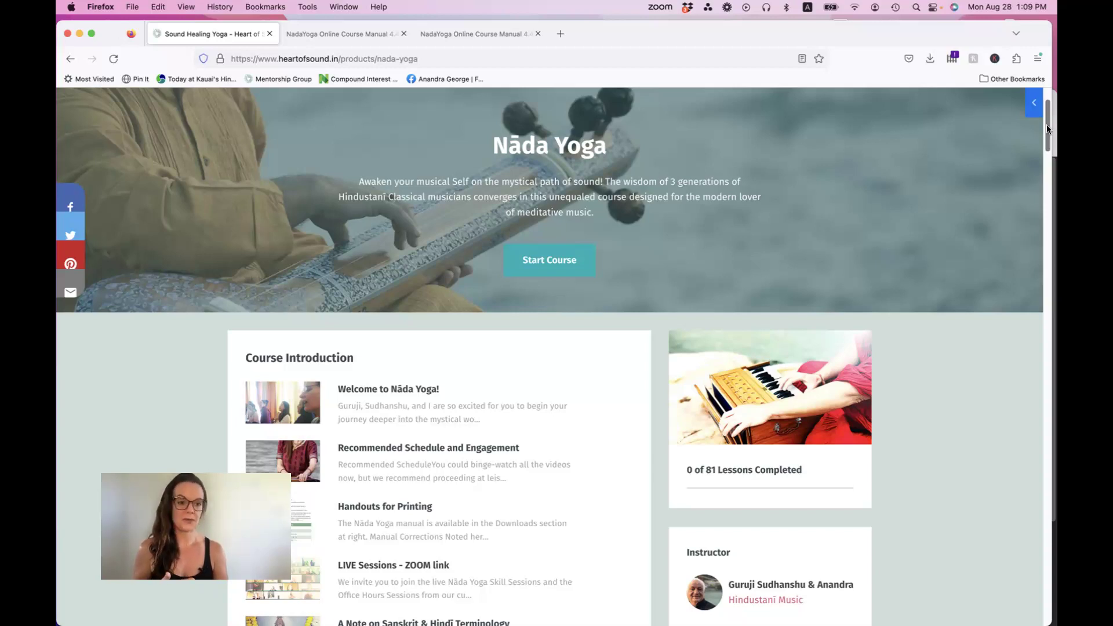
pyautogui.moveTo(1047, 124); pyautogui.dragTo(1048, 126)
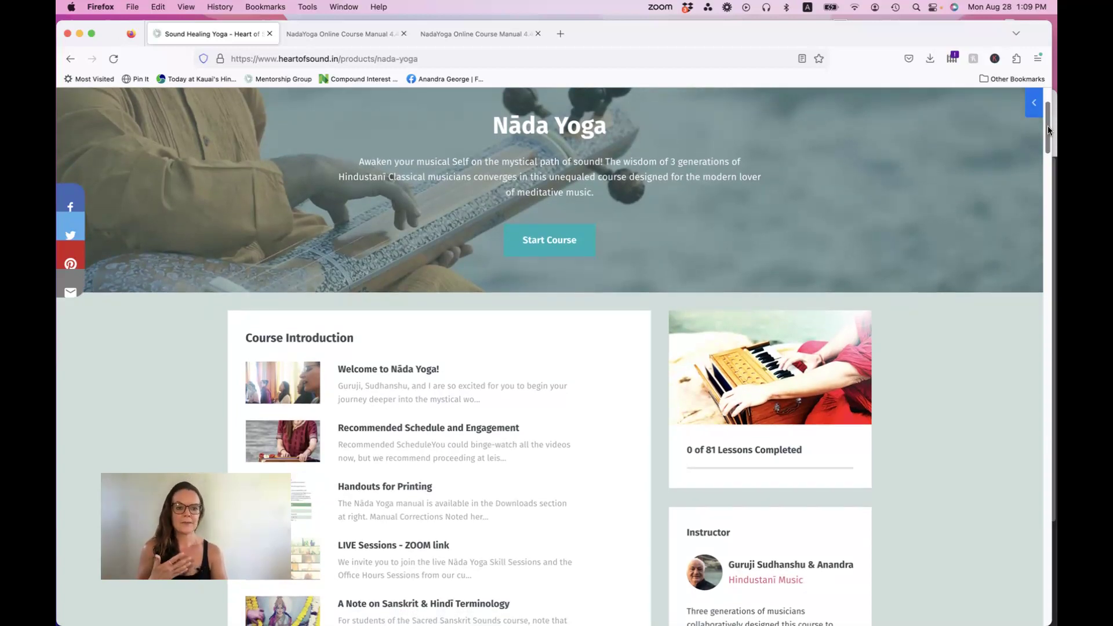
pyautogui.moveTo(1049, 126); pyautogui.dragTo(1050, 143)
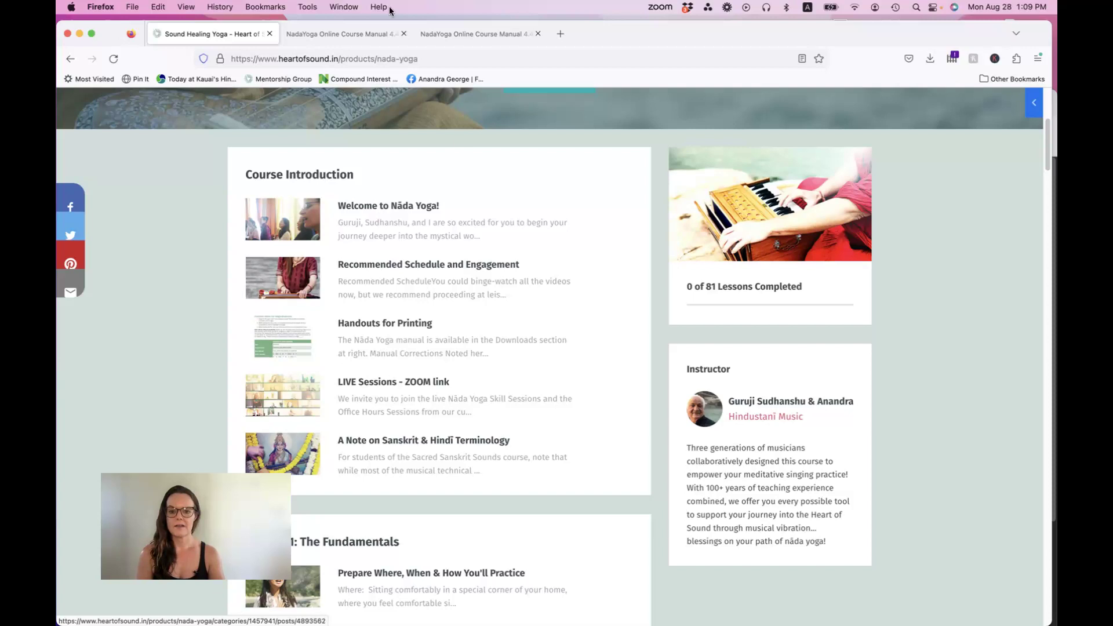
pyautogui.click(458, 34)
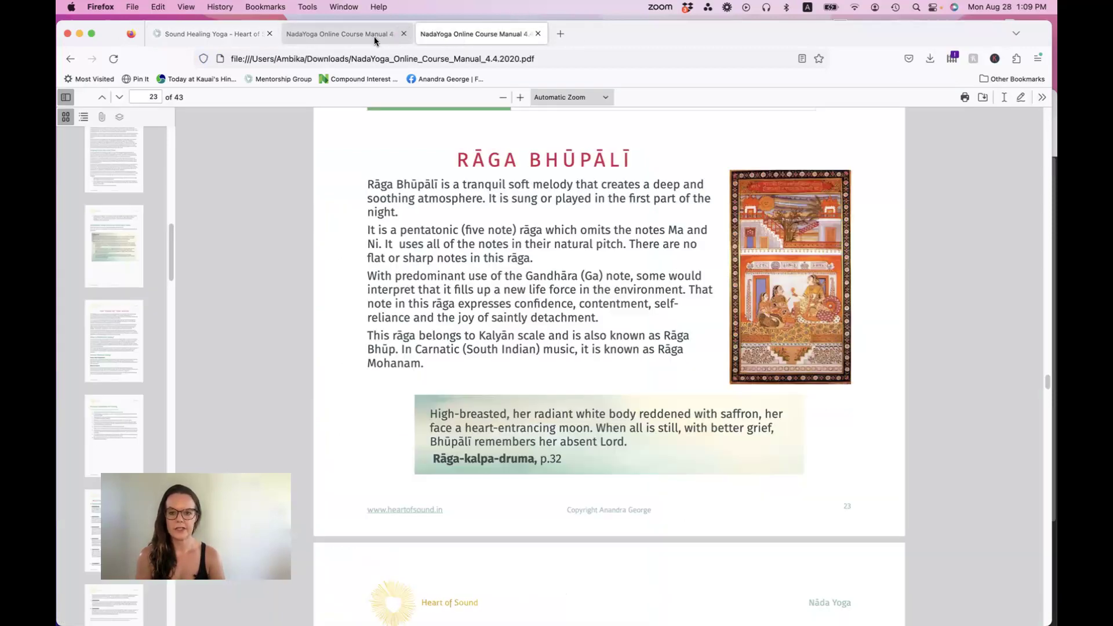
pyautogui.click(351, 39)
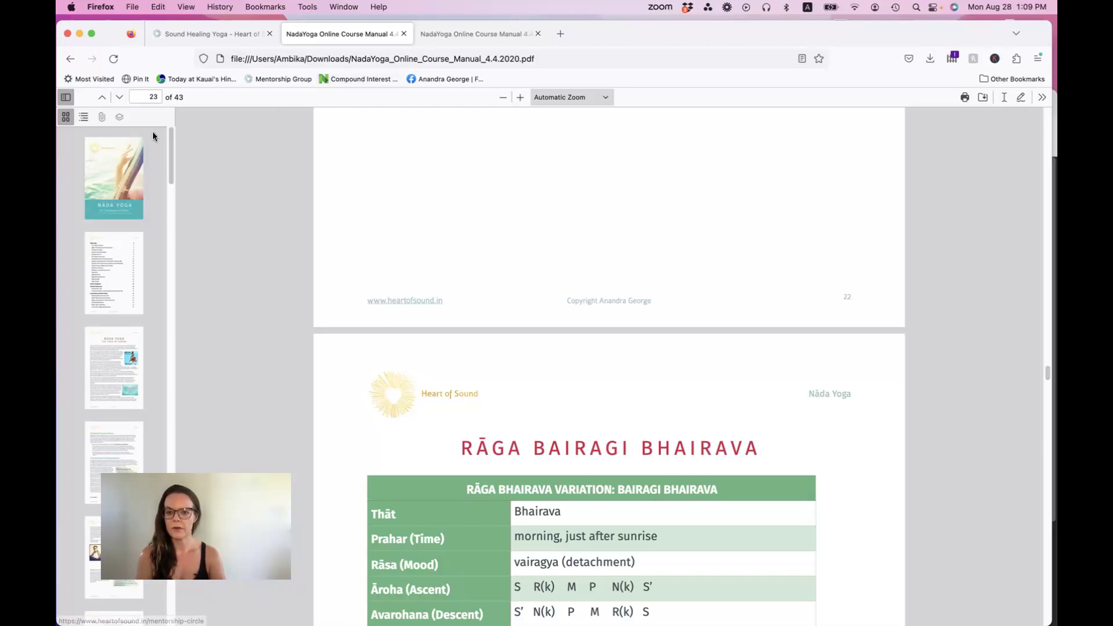
pyautogui.click(491, 33)
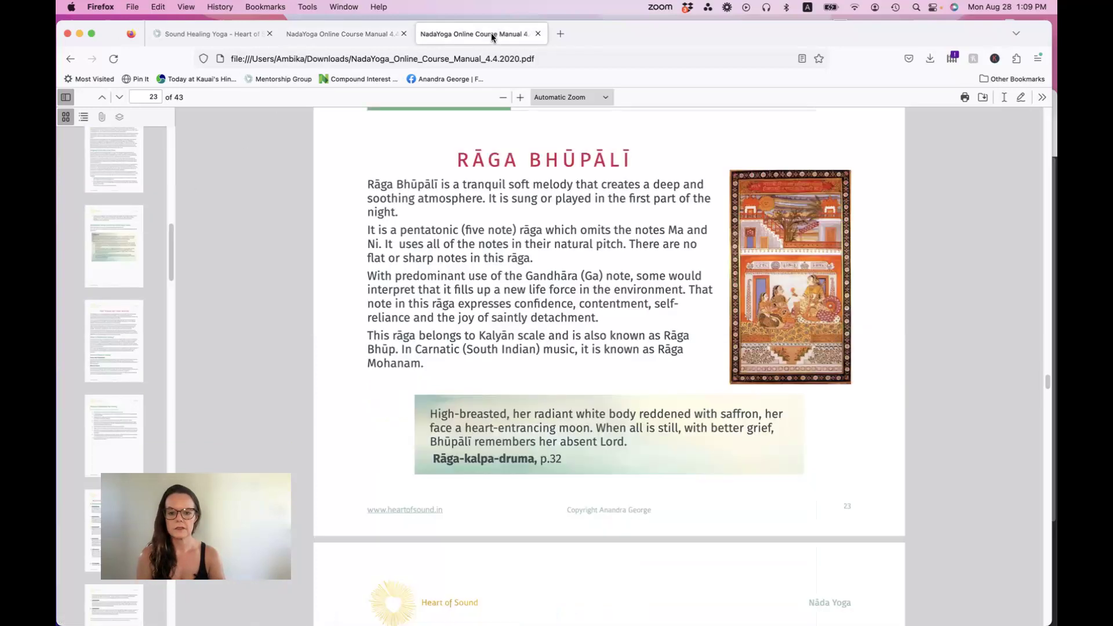
# View the Bairagi Bhairava manual's cover and contents, then return to the Nāda Yoga course page
pyautogui.click(346, 35)
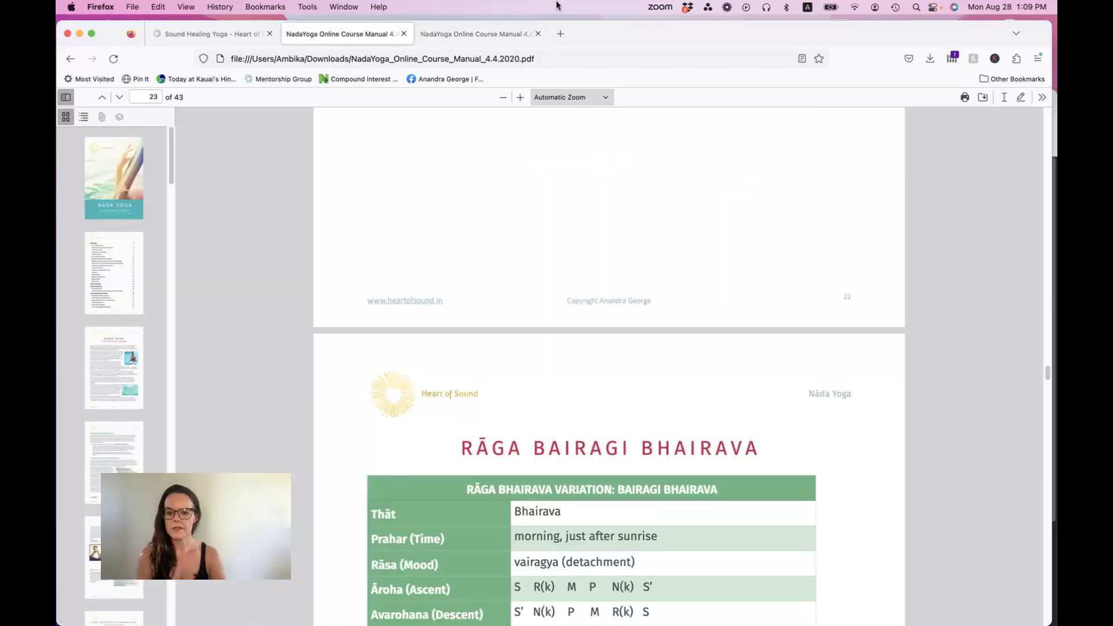
pyautogui.click(103, 184)
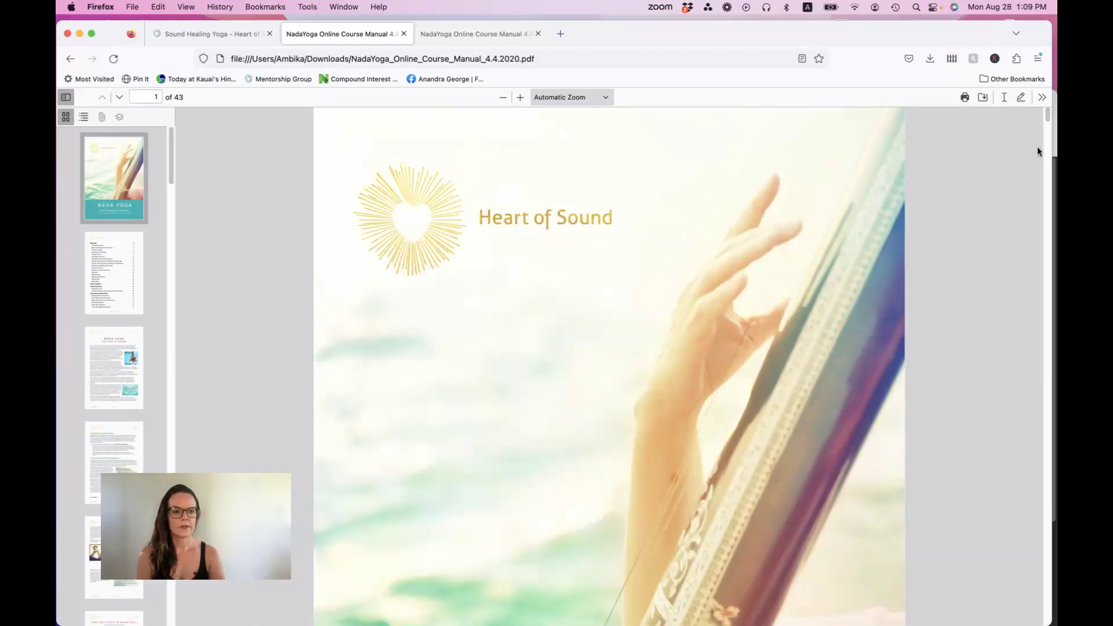
pyautogui.scroll(-5, 1047, 161)
pyautogui.scroll(-5, 1046, 166)
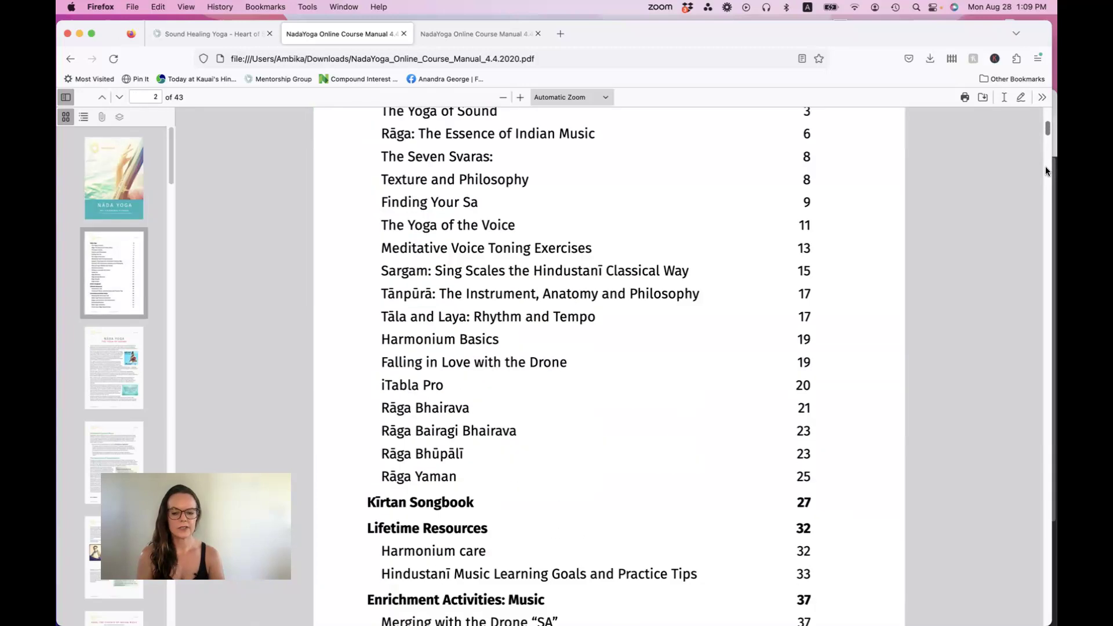
pyautogui.scroll(-1, 1047, 166)
pyautogui.scroll(4, 1048, 130)
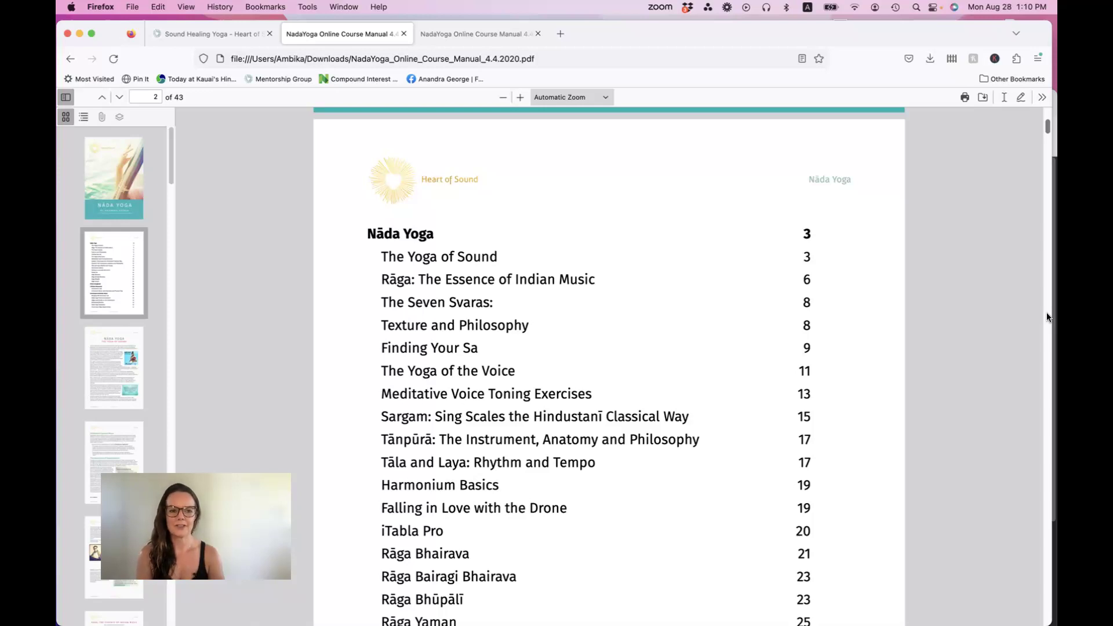
pyautogui.scroll(-5, 1046, 315)
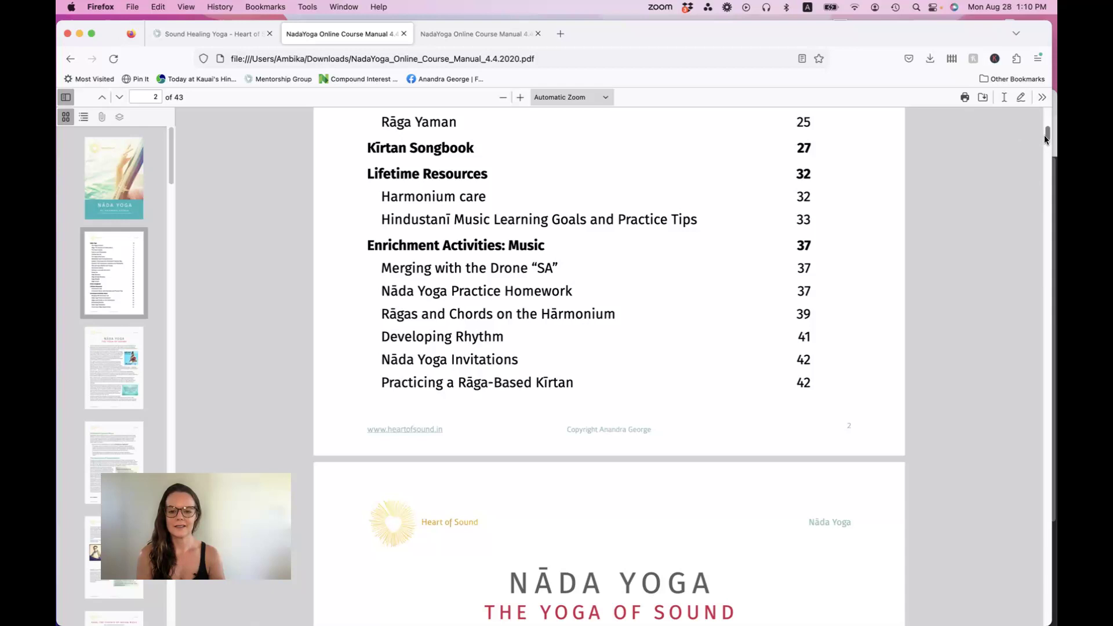
pyautogui.scroll(2, 1047, 139)
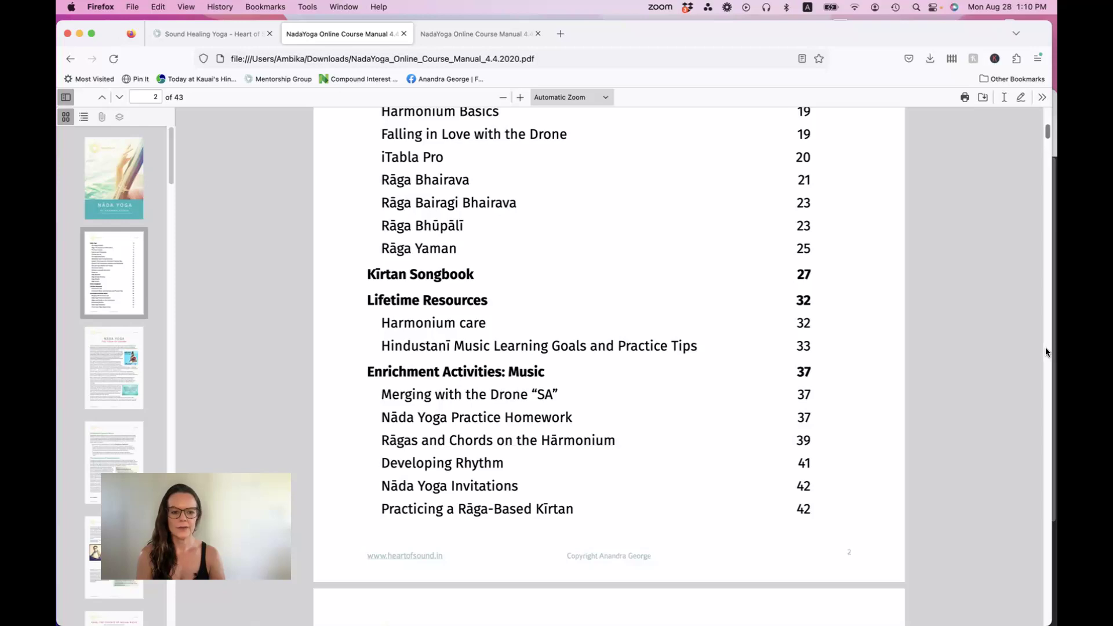
pyautogui.scroll(-3, 1047, 131)
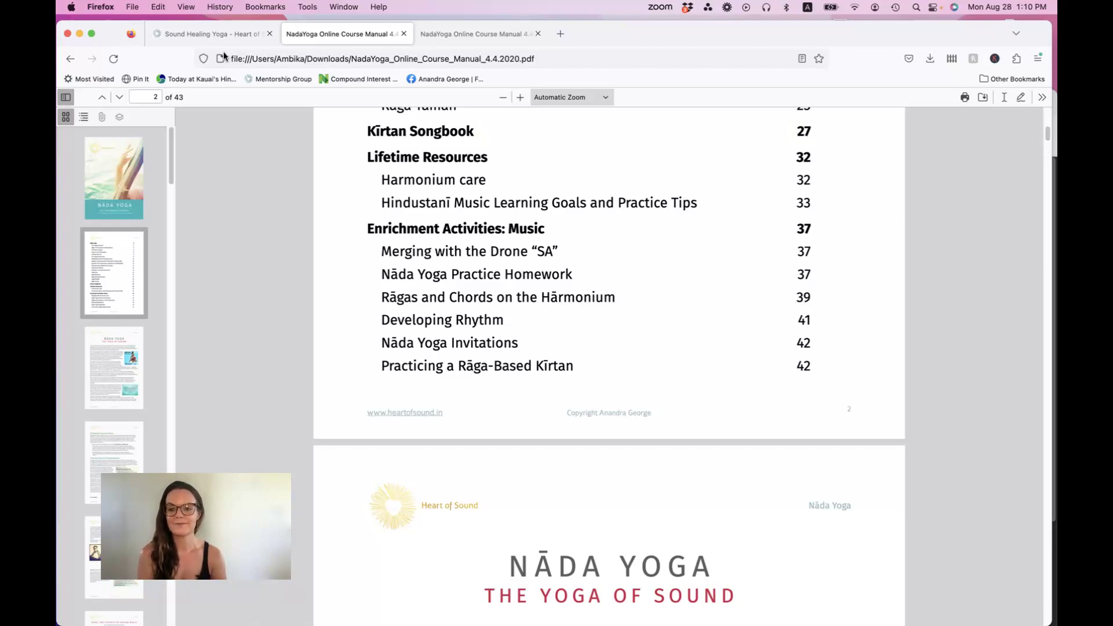
pyautogui.click(176, 33)
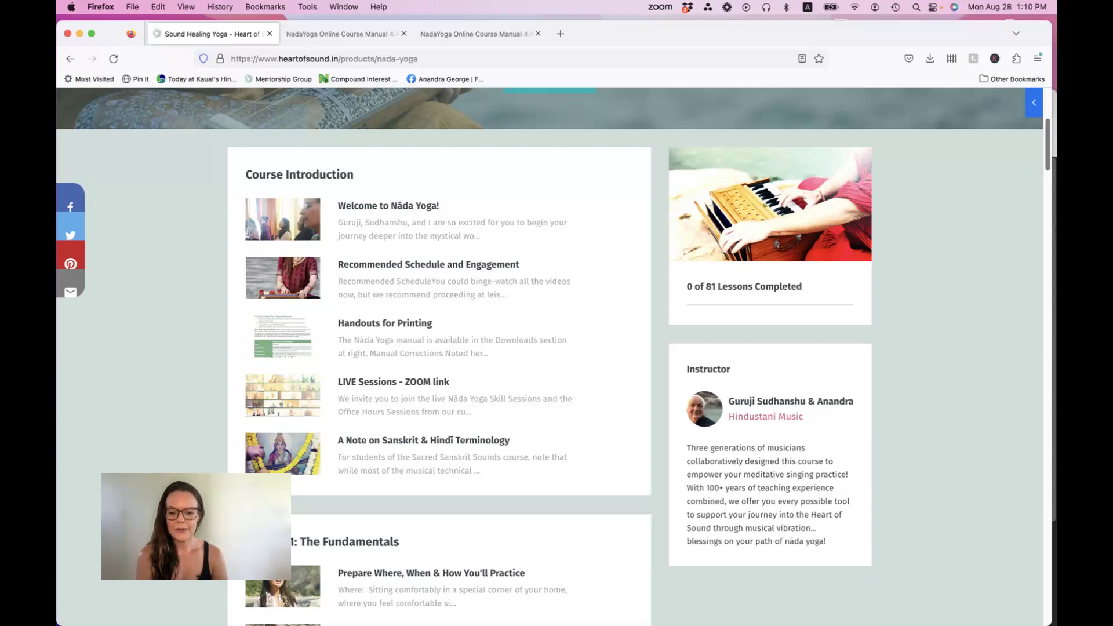
pyautogui.moveTo(1046, 133); pyautogui.dragTo(1051, 182)
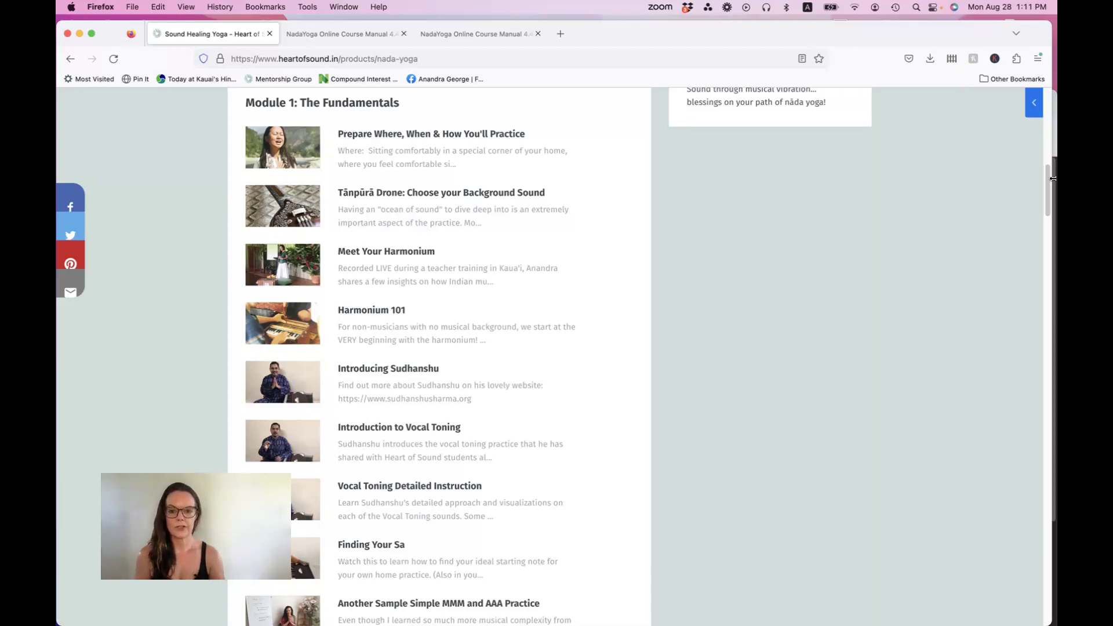
# Open the Module 1 Tānpūrā Drone lesson with its background-sound drone downloads
pyautogui.click(302, 212)
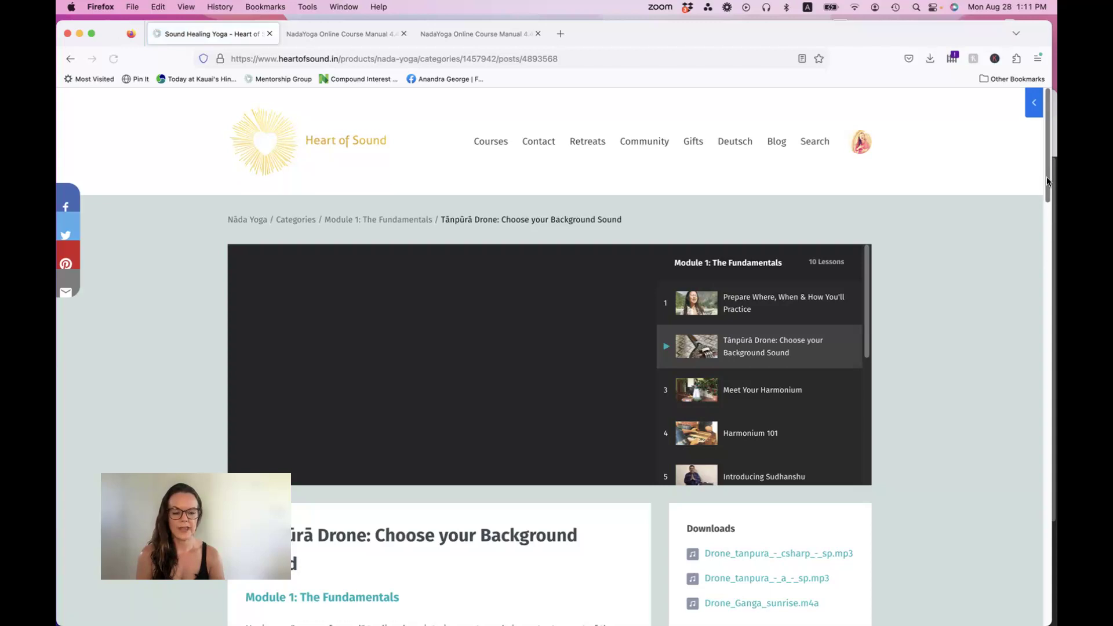
pyautogui.moveTo(1046, 178); pyautogui.dragTo(1048, 203)
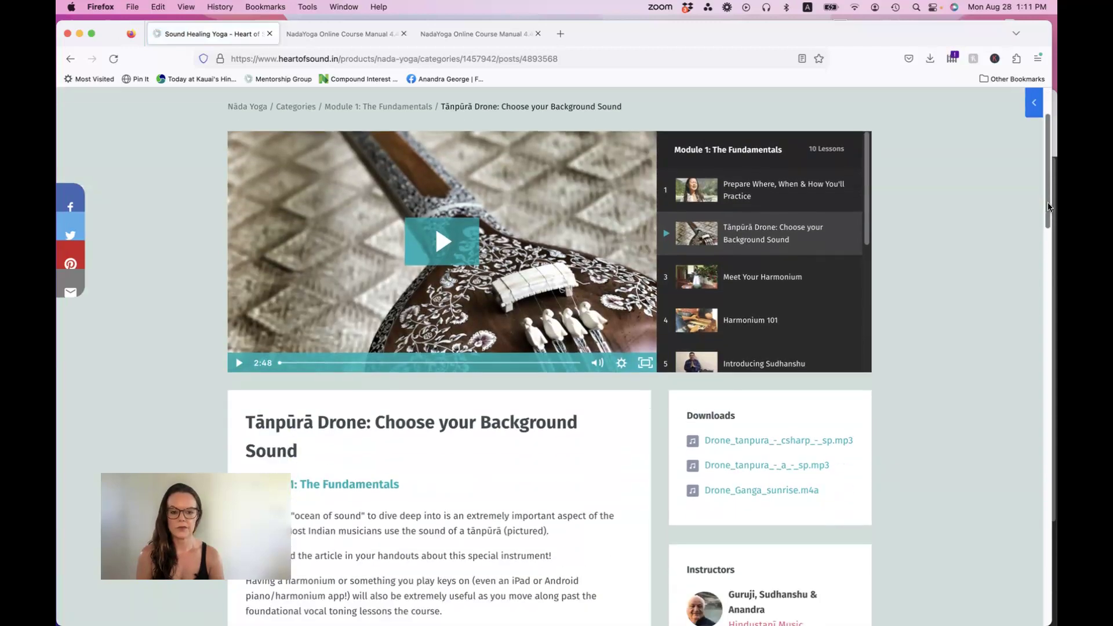
pyautogui.scroll(1, 1049, 205)
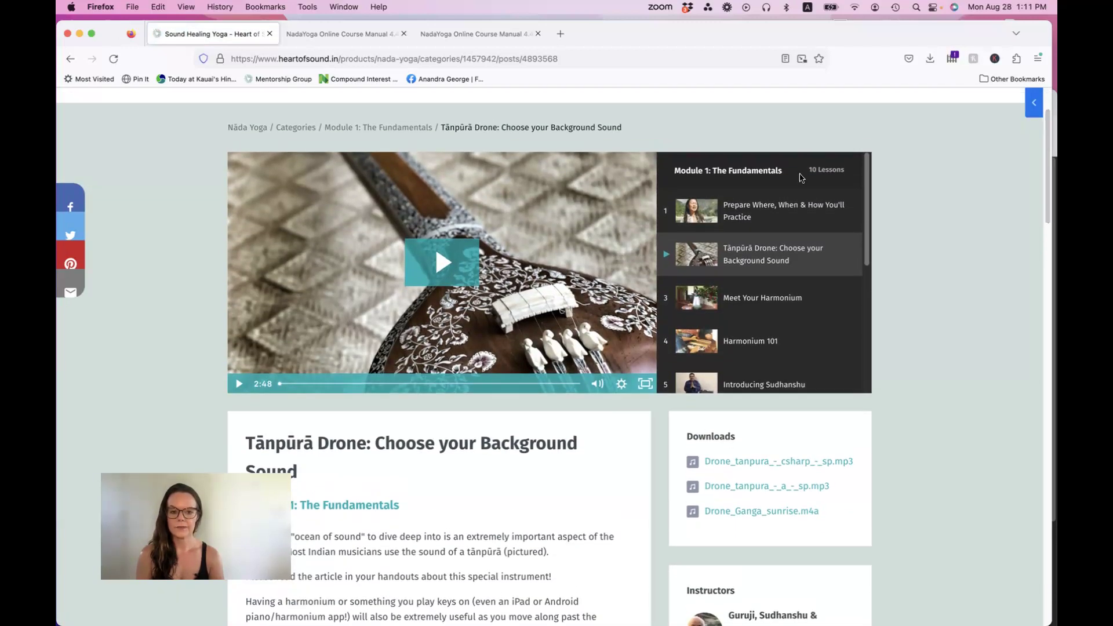
# Leave the Tānpūrā Drone lesson, view Introduction to Vocal Toning, and return to the Module 1 list
pyautogui.click(68, 60)
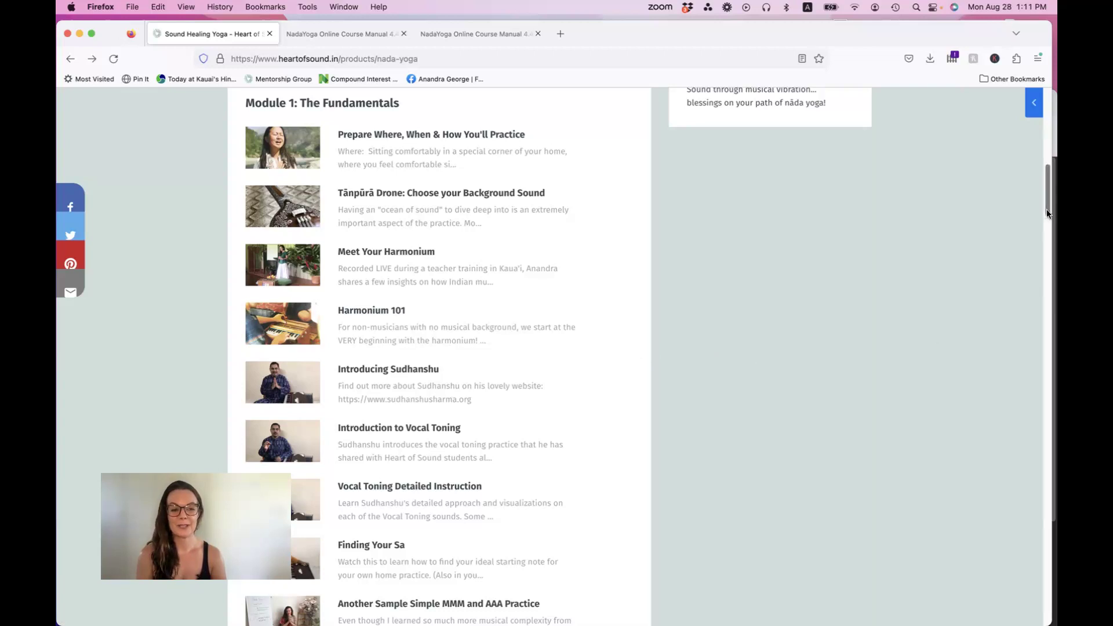
pyautogui.moveTo(1048, 207); pyautogui.dragTo(1049, 213)
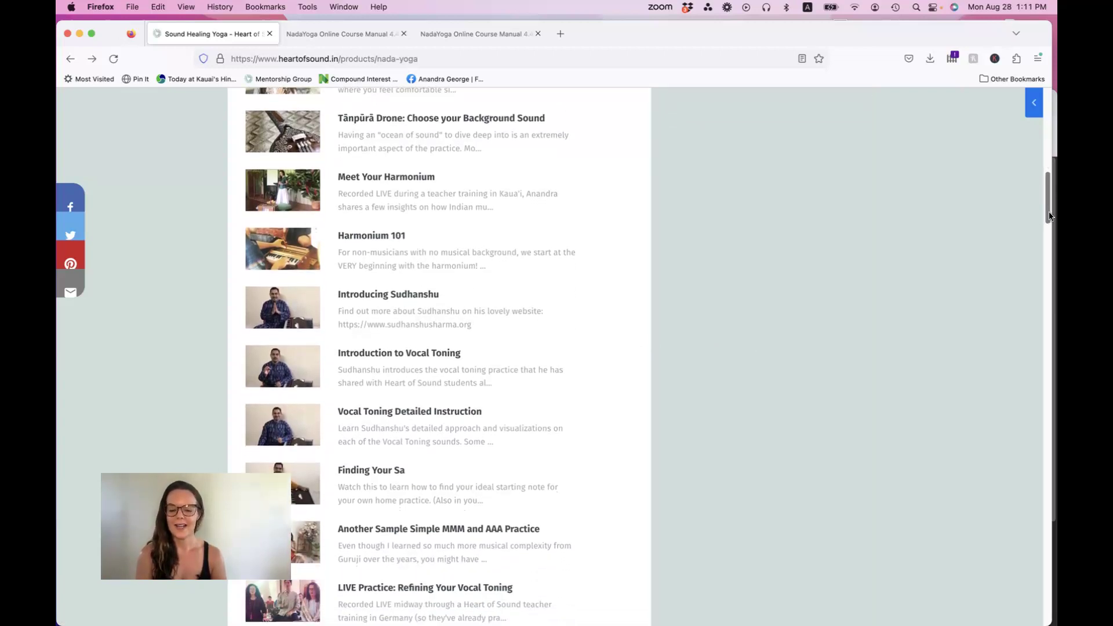
pyautogui.moveTo(1050, 214); pyautogui.dragTo(1045, 231)
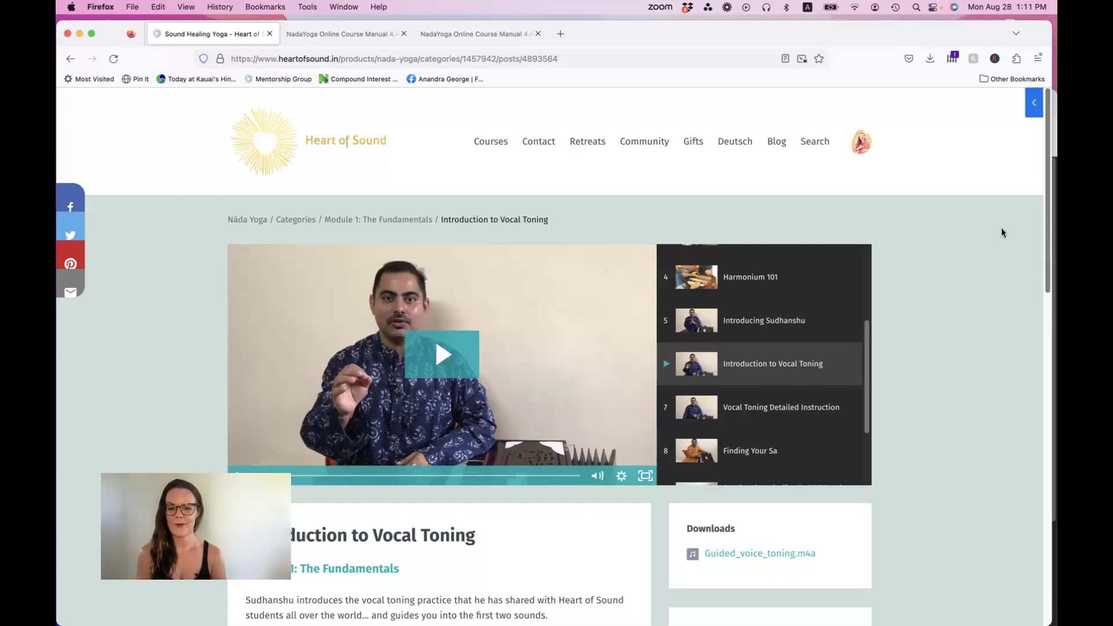
pyautogui.click(71, 59)
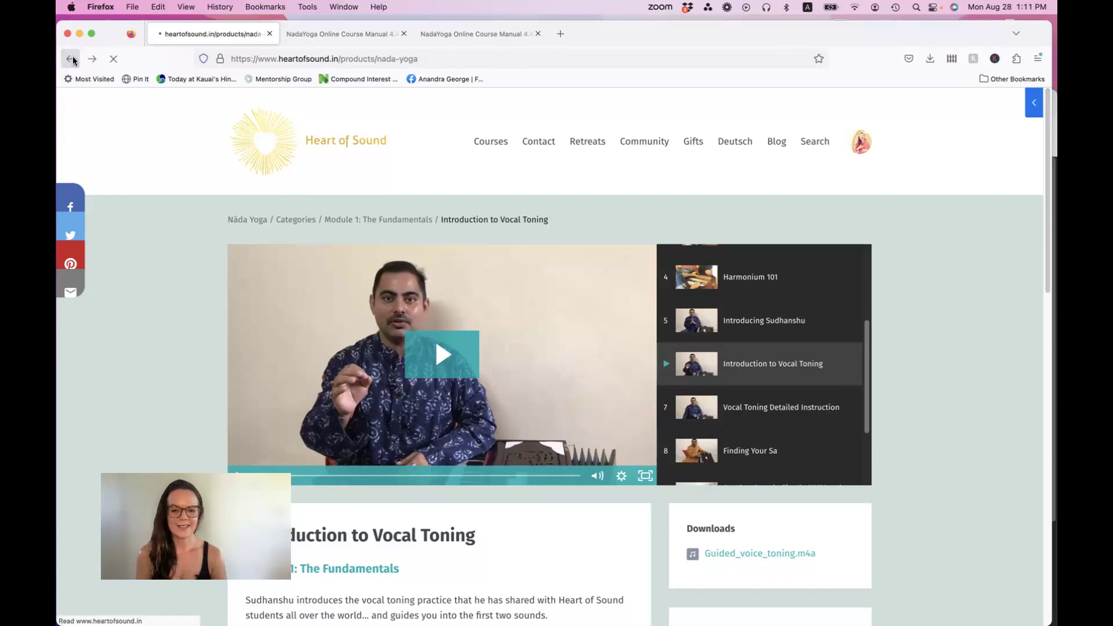
pyautogui.scroll(-1, 487, 292)
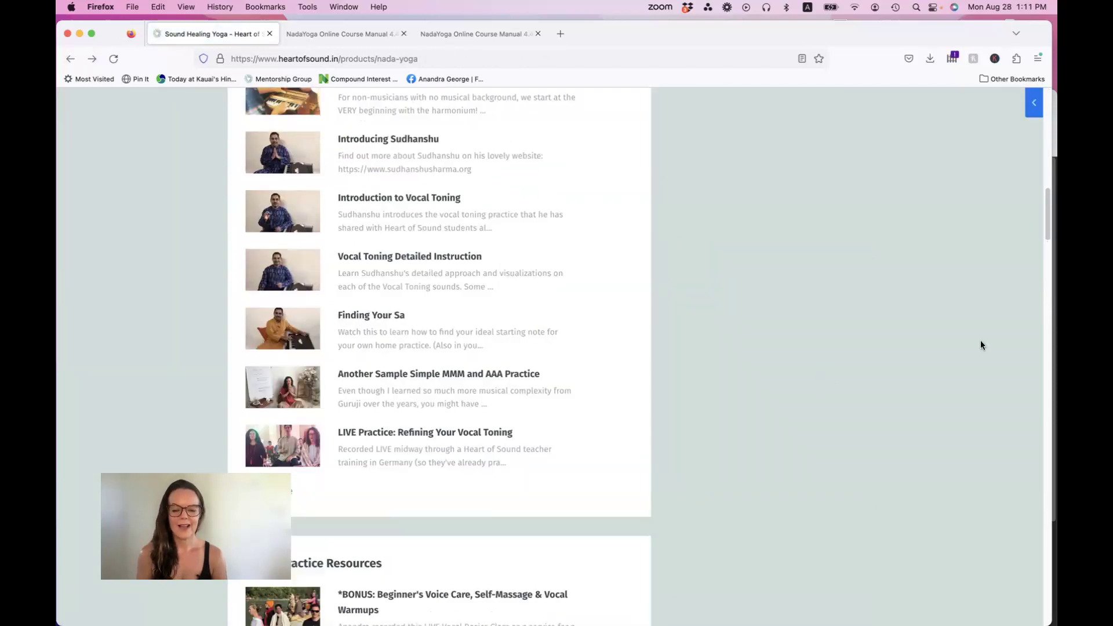
pyautogui.moveTo(1046, 207); pyautogui.dragTo(1044, 226)
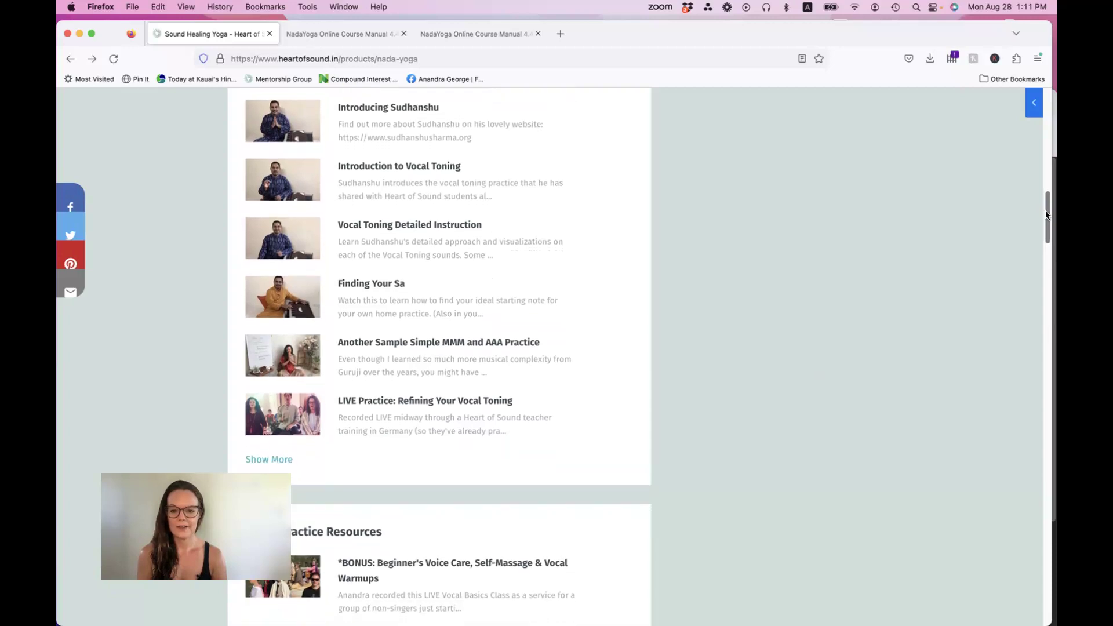
pyautogui.scroll(-1, 1045, 227)
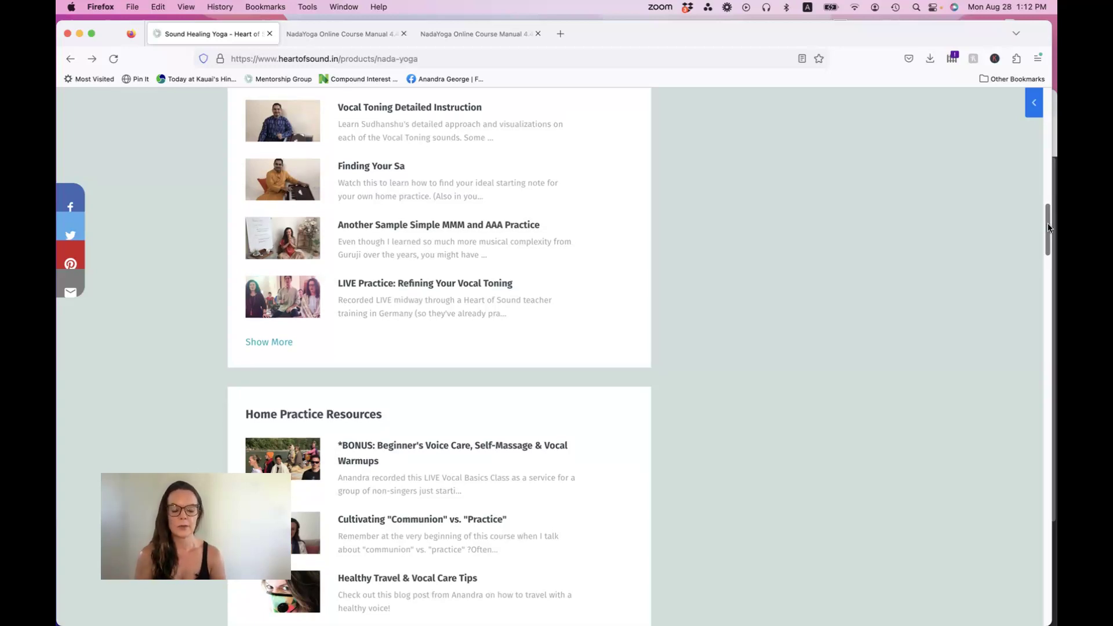
pyautogui.moveTo(1049, 226); pyautogui.dragTo(1044, 254)
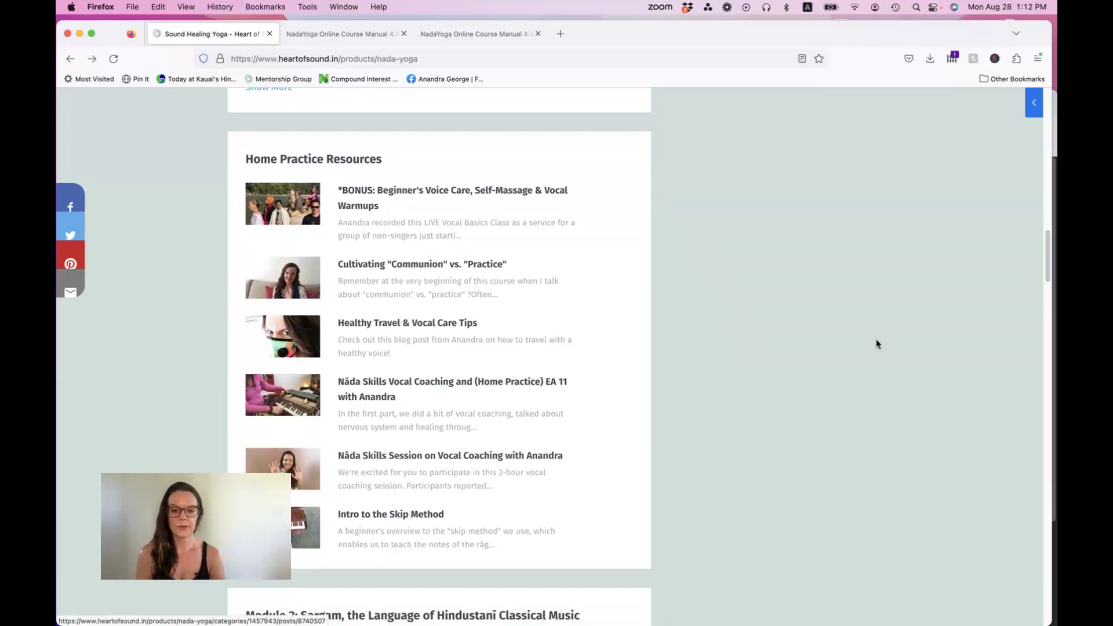
pyautogui.moveTo(1047, 261); pyautogui.dragTo(1050, 272)
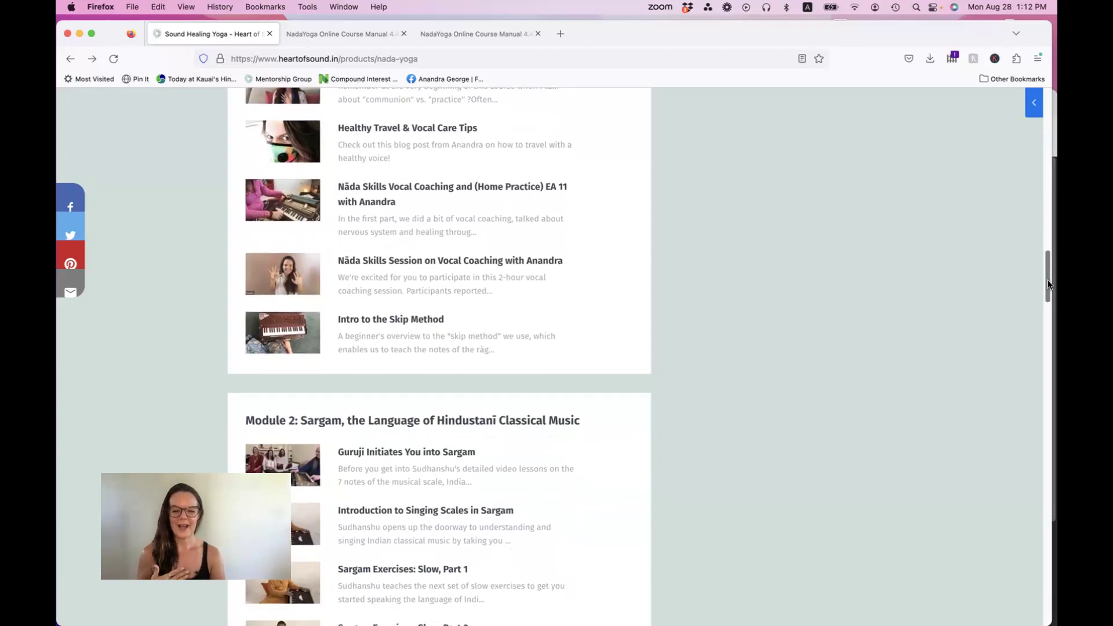
pyautogui.moveTo(1050, 272); pyautogui.dragTo(1048, 294)
pyautogui.scroll(-2, 1047, 295)
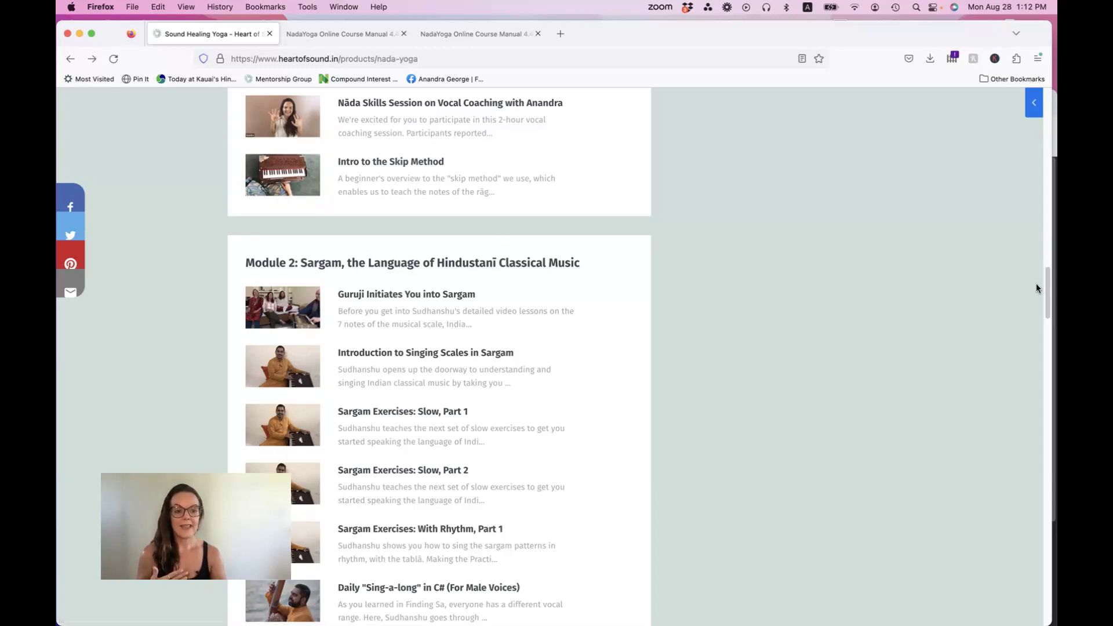
pyautogui.moveTo(1047, 283); pyautogui.dragTo(1049, 297)
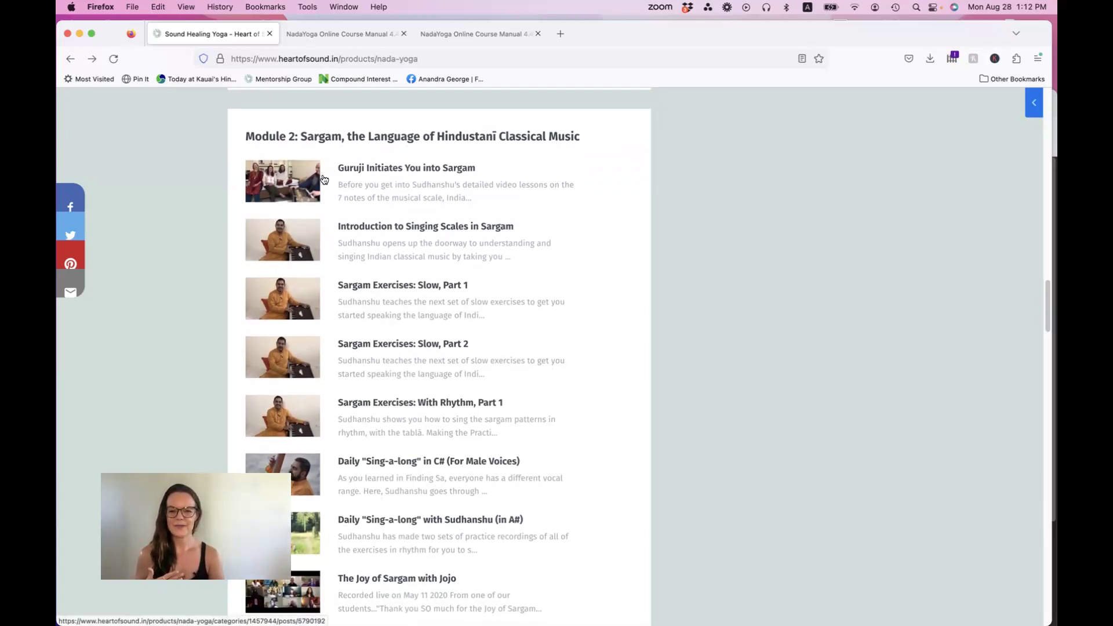
# Watch the Module 2 'Guruji Initiates You into Sargam' video, then go back to the lesson list
pyautogui.click(294, 182)
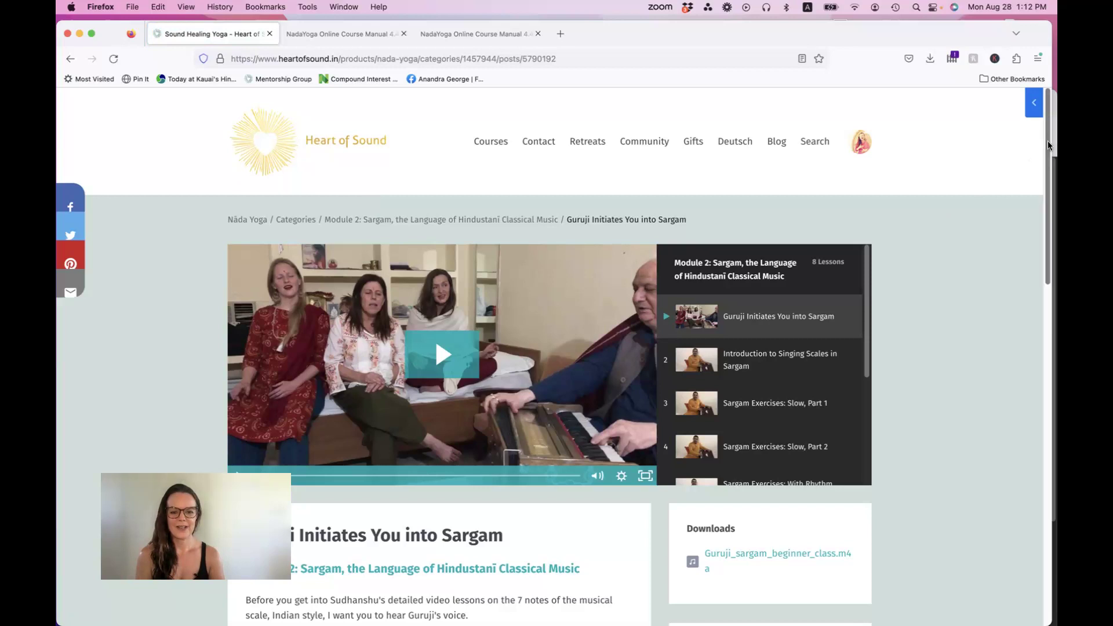
pyautogui.moveTo(1046, 147); pyautogui.dragTo(1046, 156)
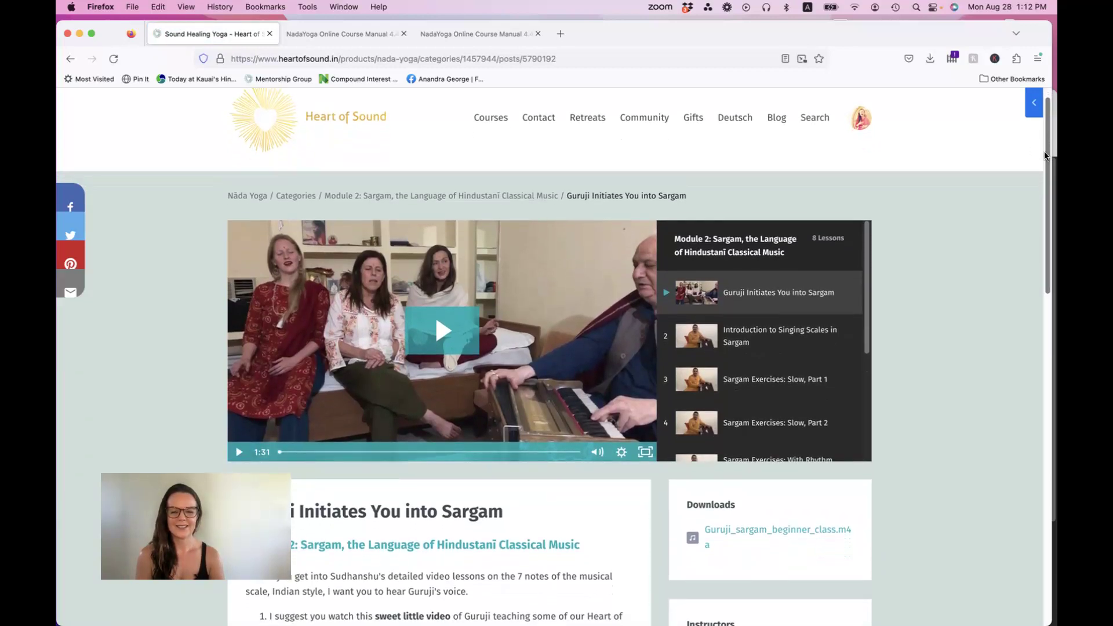
pyautogui.moveTo(1047, 155); pyautogui.dragTo(1046, 158)
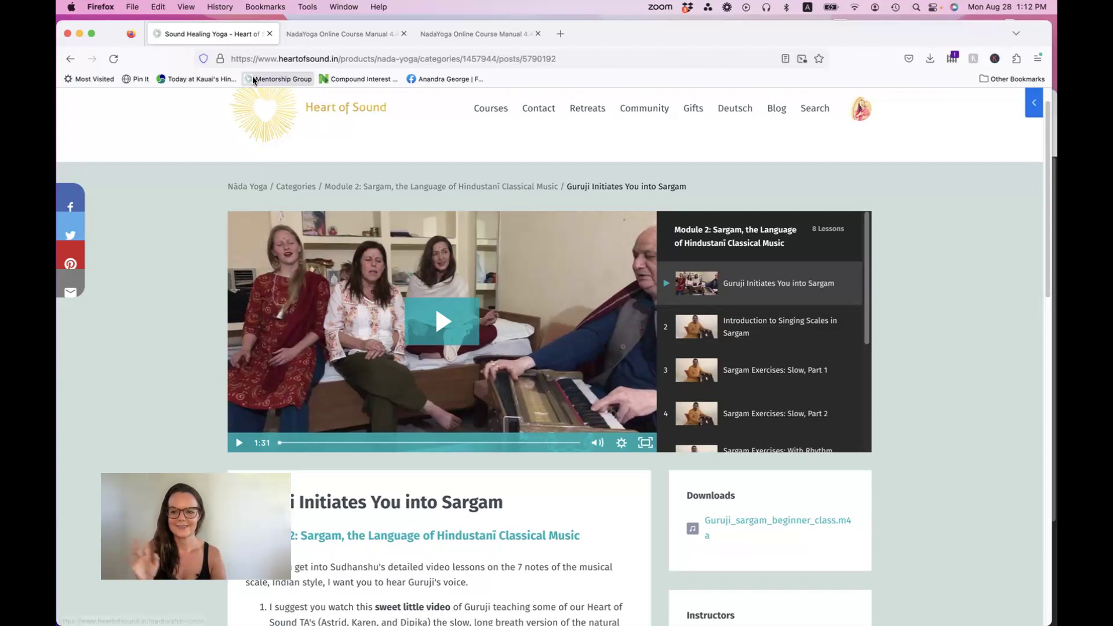
pyautogui.click(66, 62)
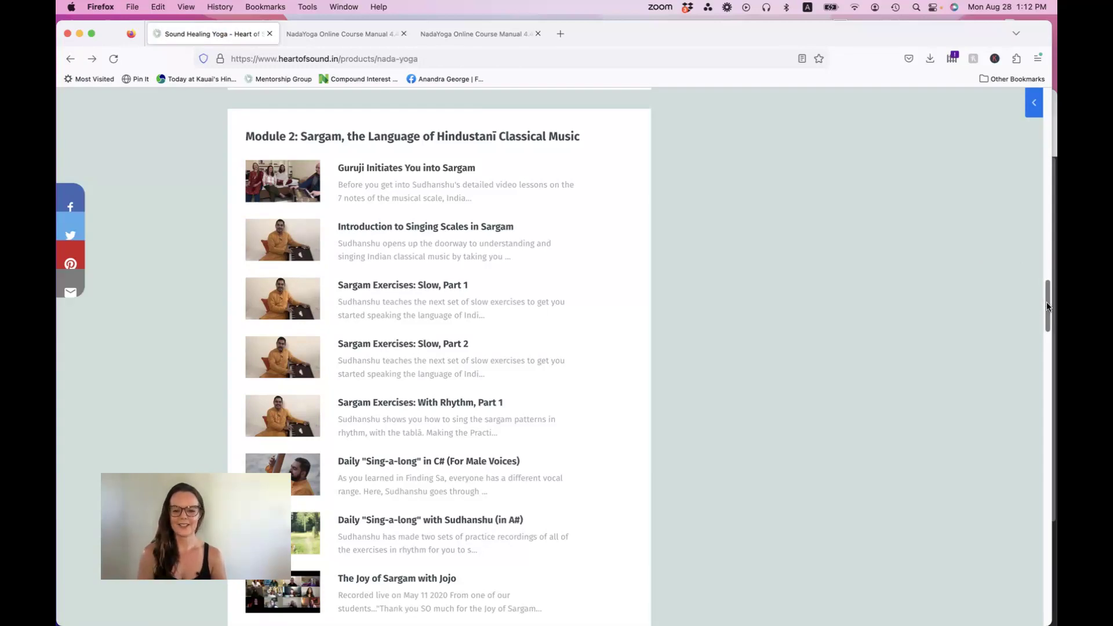
pyautogui.moveTo(1046, 304); pyautogui.dragTo(1046, 308)
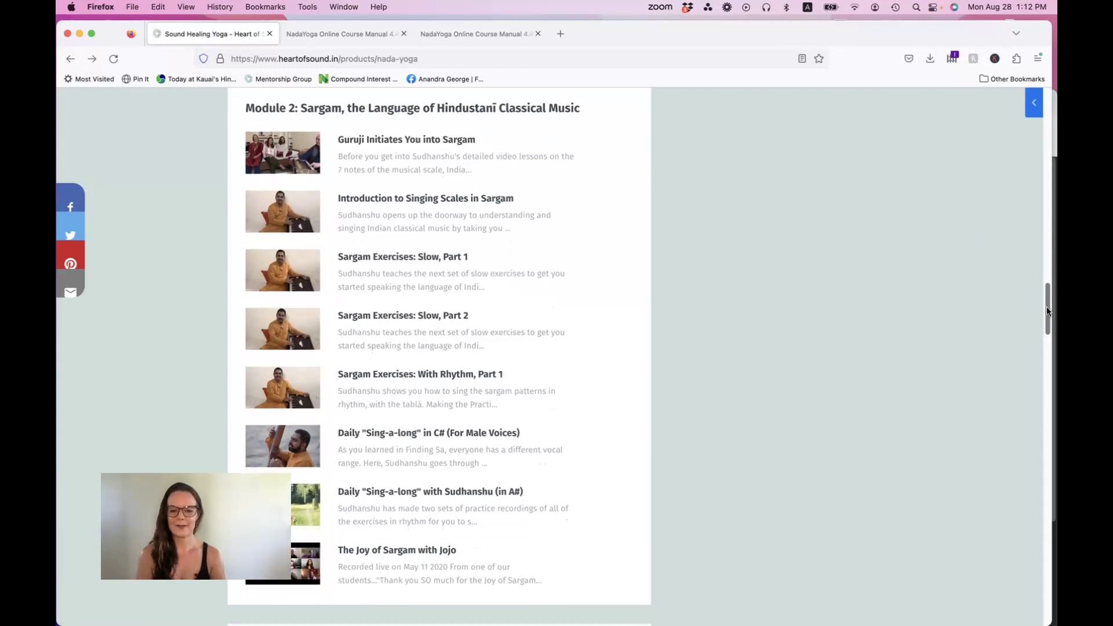
pyautogui.scroll(-1, 1046, 308)
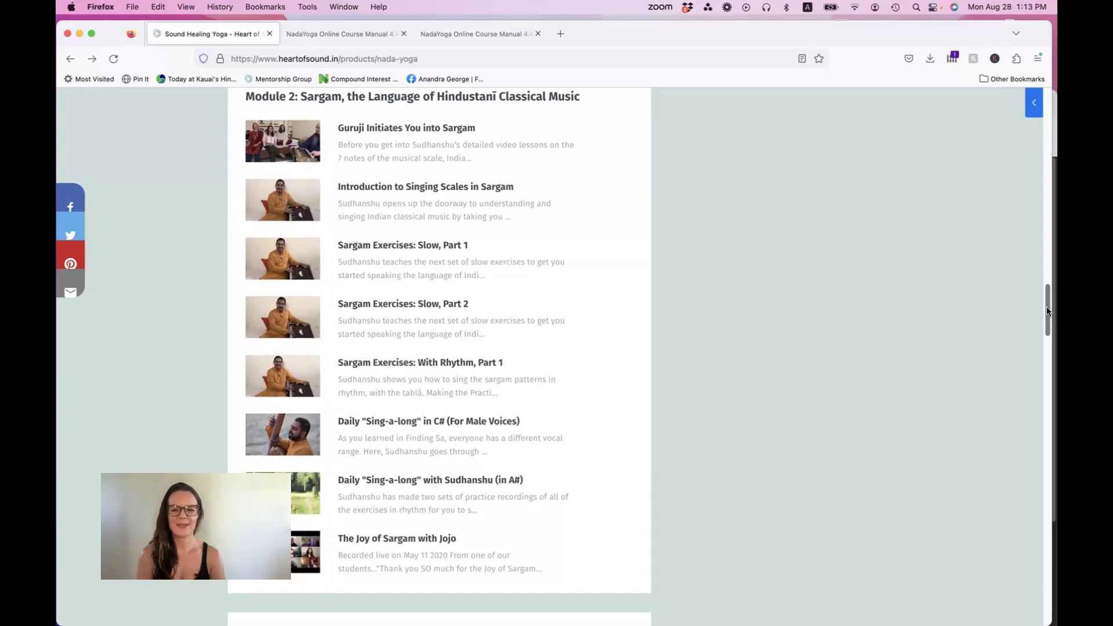
pyautogui.scroll(-1, 1047, 307)
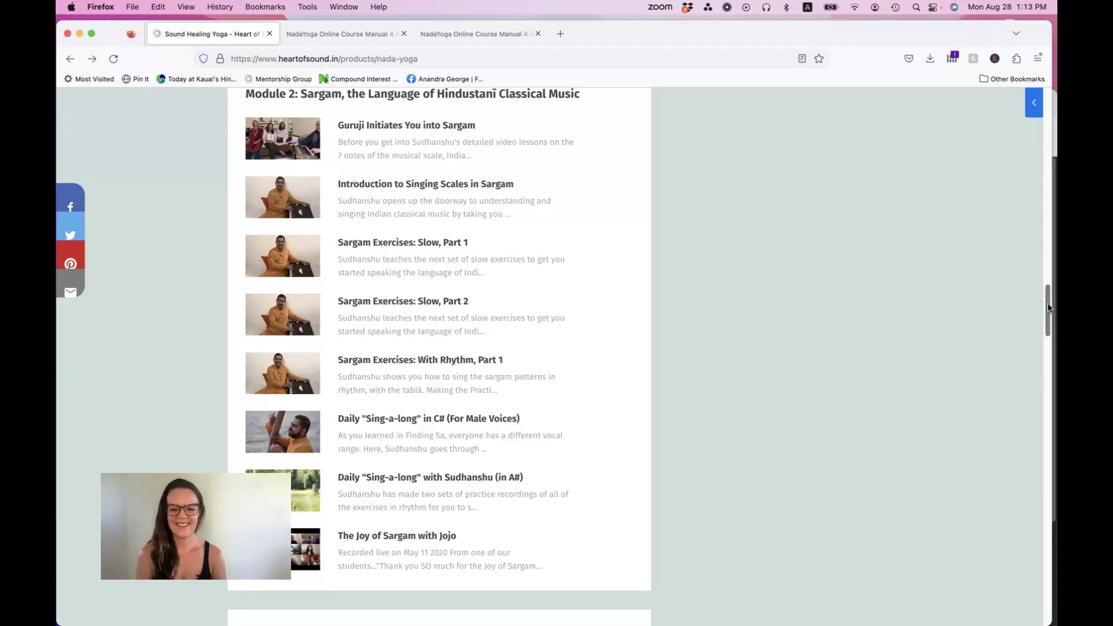
pyautogui.moveTo(1049, 304); pyautogui.dragTo(1048, 306)
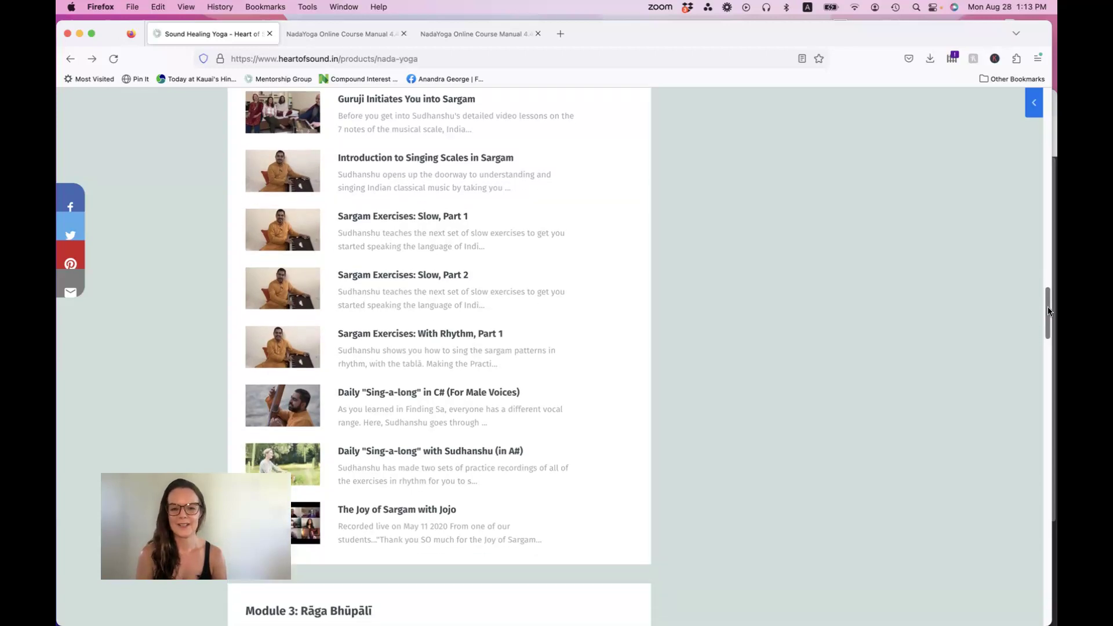
pyautogui.scroll(-1, 1049, 308)
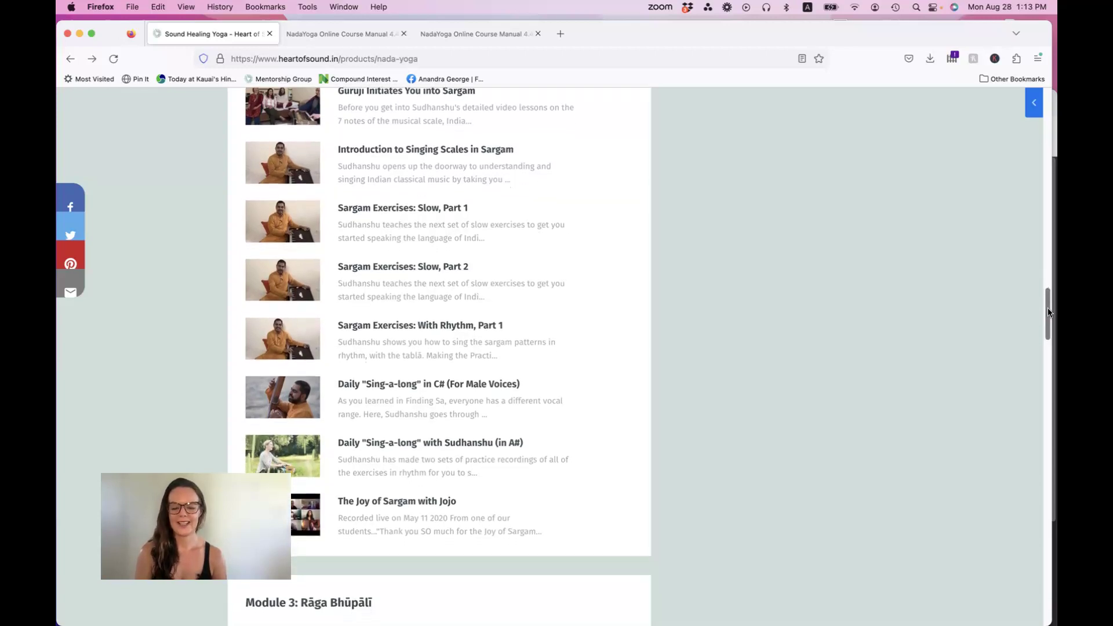
pyautogui.moveTo(1048, 308); pyautogui.dragTo(1048, 315)
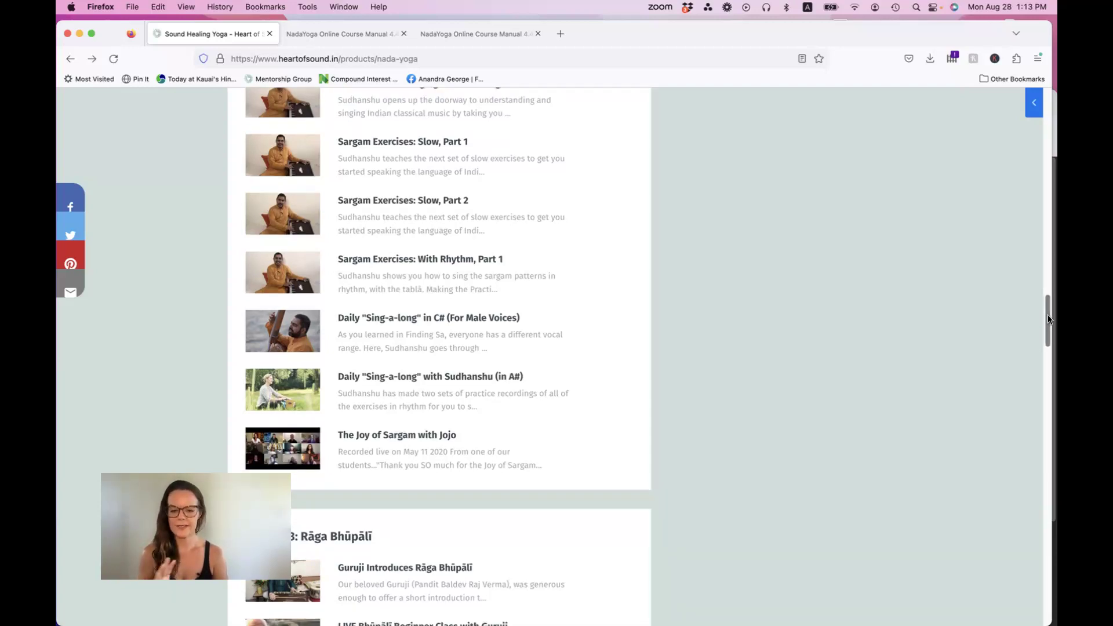
pyautogui.moveTo(1047, 317); pyautogui.dragTo(1049, 359)
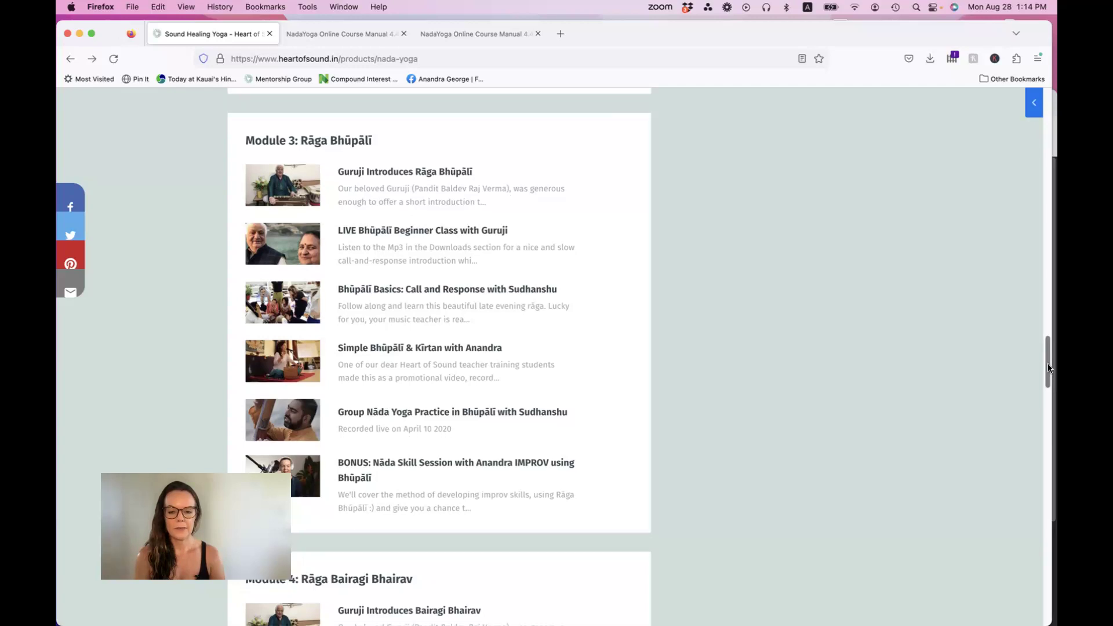
pyautogui.moveTo(1048, 364); pyautogui.dragTo(1049, 376)
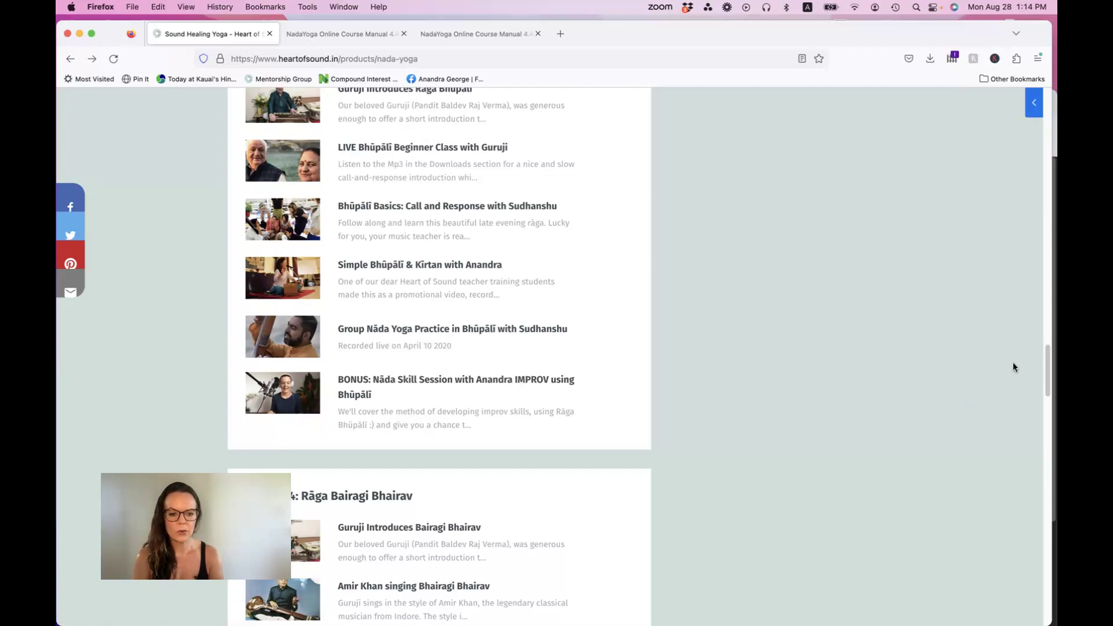
pyautogui.scroll(1, 1049, 365)
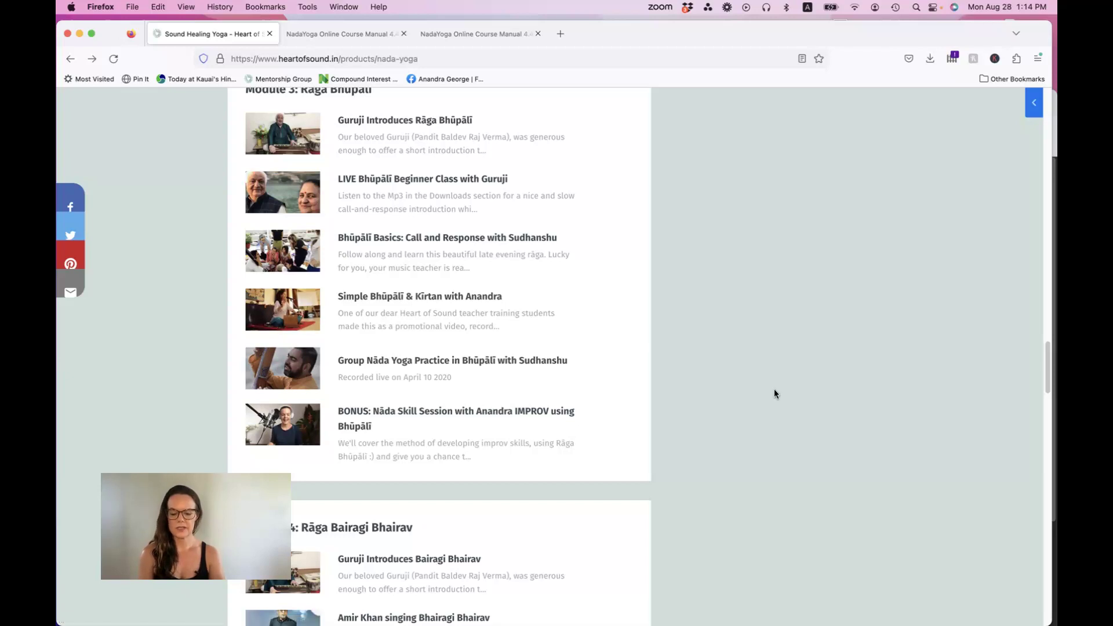
pyautogui.click(372, 363)
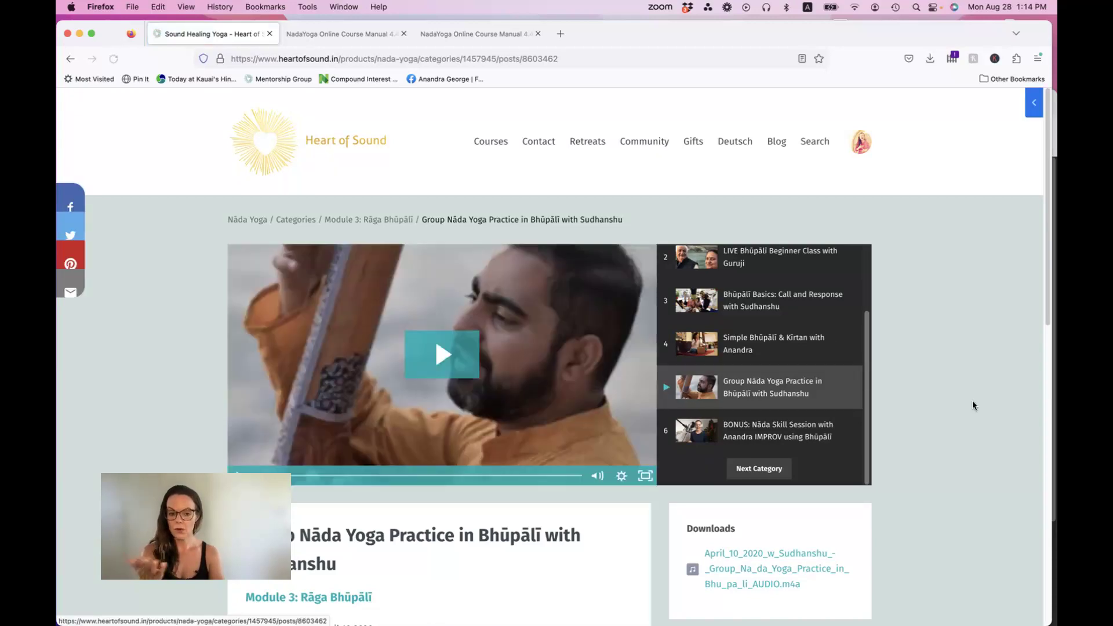
pyautogui.scroll(-3, 1047, 315)
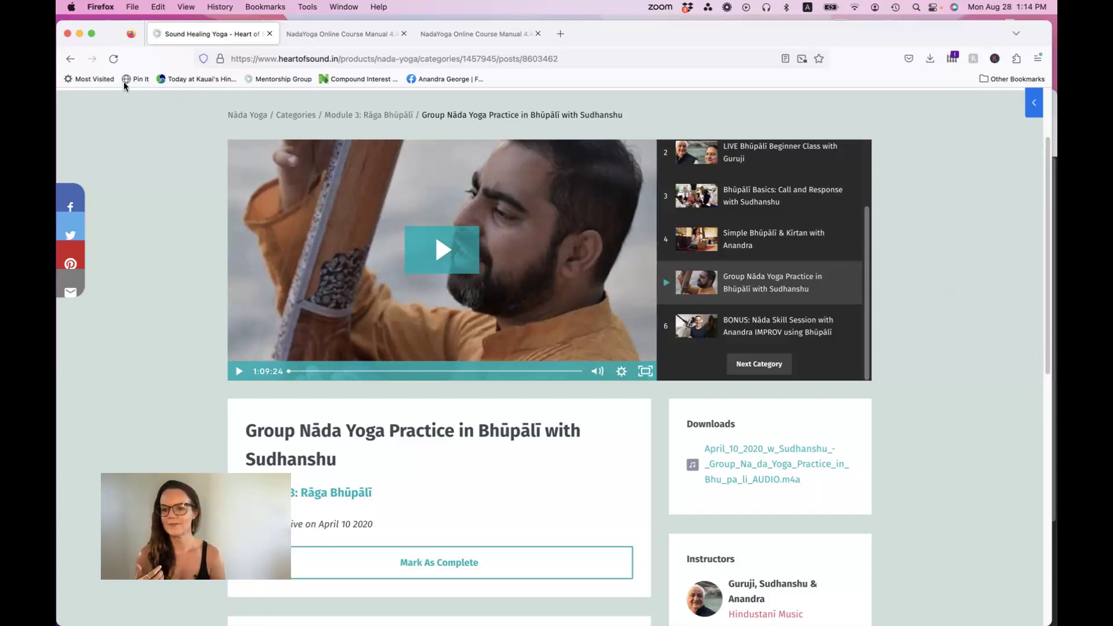
pyautogui.click(70, 61)
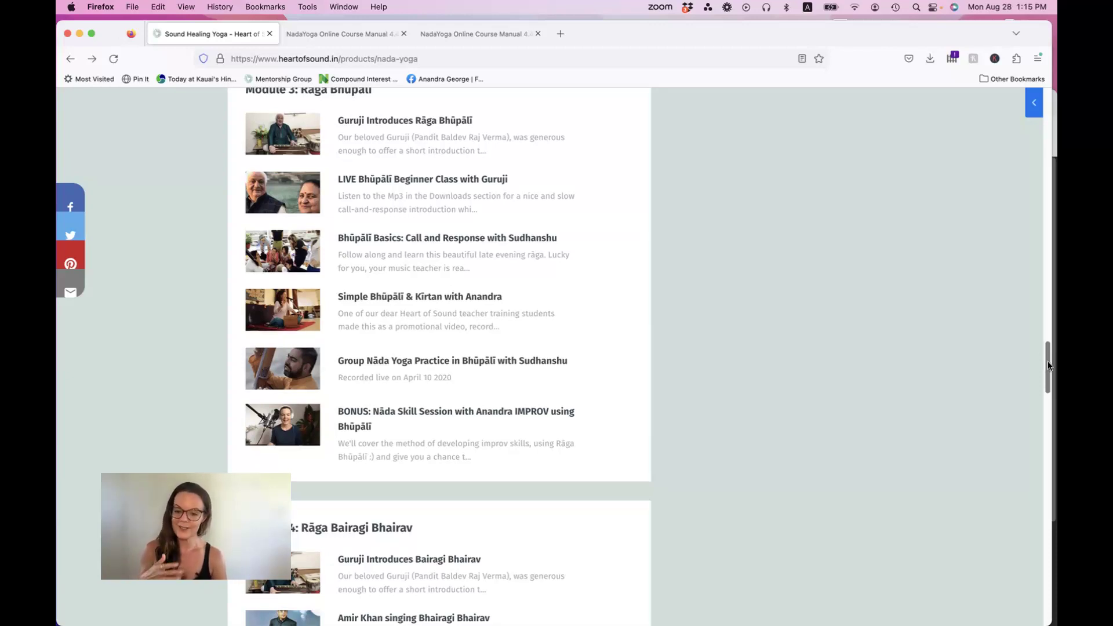
pyautogui.moveTo(1048, 362); pyautogui.dragTo(1046, 363)
pyautogui.scroll(-1, 1046, 363)
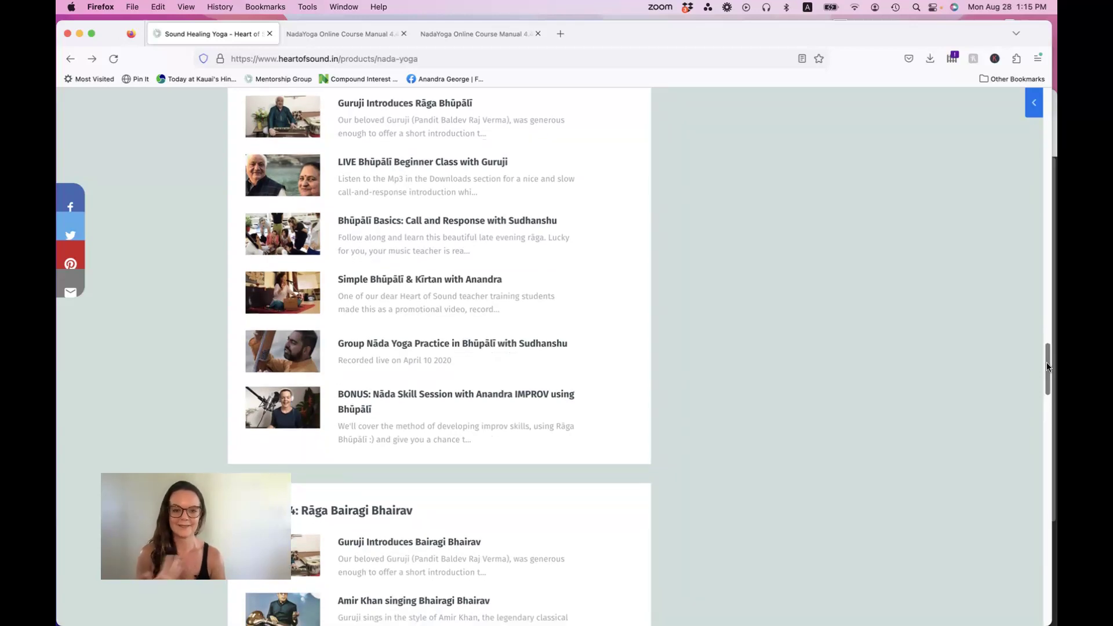
pyautogui.moveTo(1047, 363); pyautogui.dragTo(1046, 366)
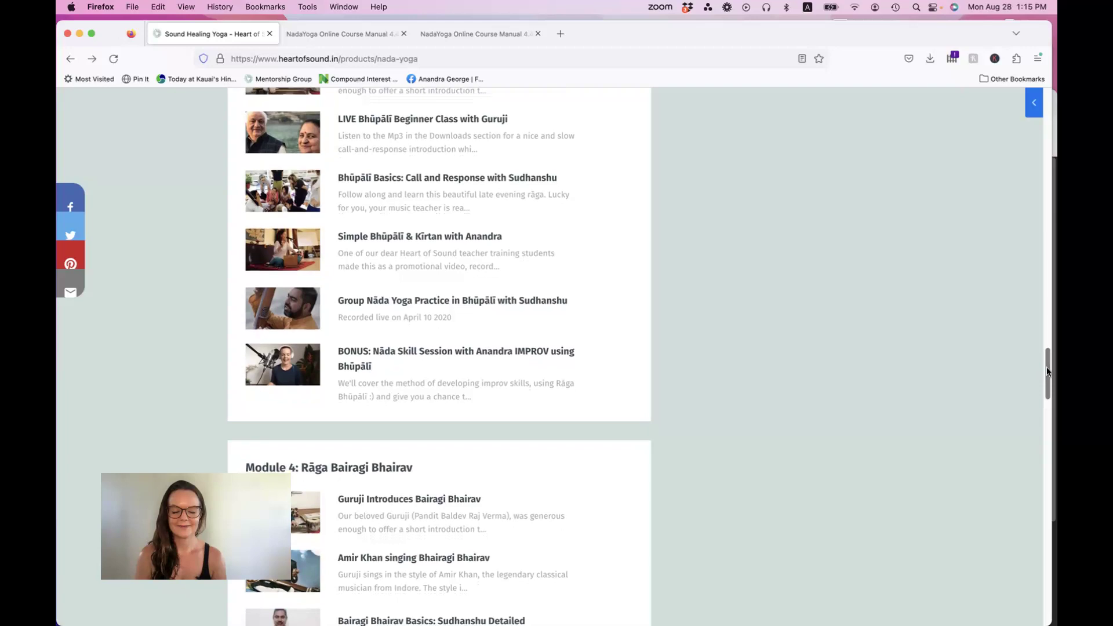
pyautogui.moveTo(1047, 370); pyautogui.dragTo(1047, 401)
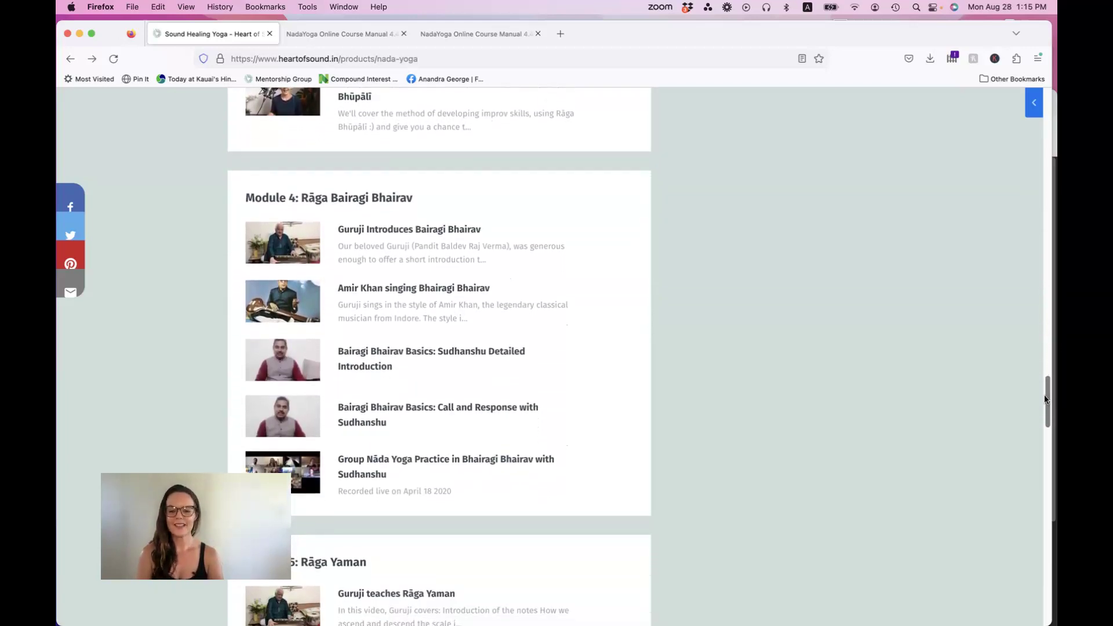
pyautogui.moveTo(1047, 401); pyautogui.dragTo(1047, 408)
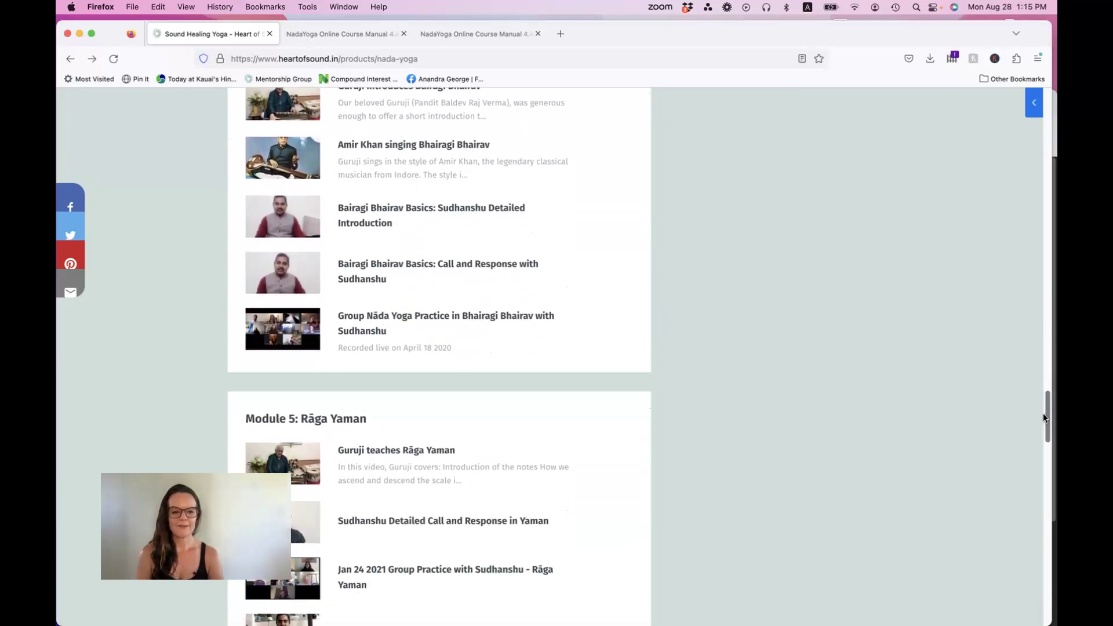
pyautogui.moveTo(1046, 408)
pyautogui.mouseDown()
pyautogui.moveTo(1049, 396)
pyautogui.moveTo(1048, 418)
pyautogui.mouseUp()
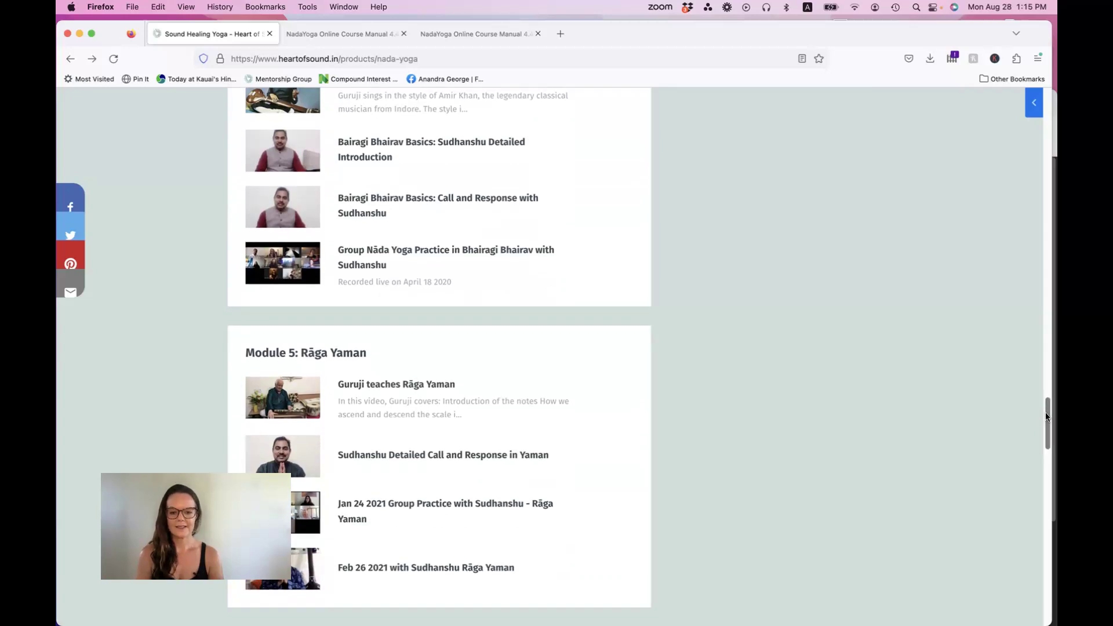
pyautogui.moveTo(1047, 419); pyautogui.dragTo(1048, 445)
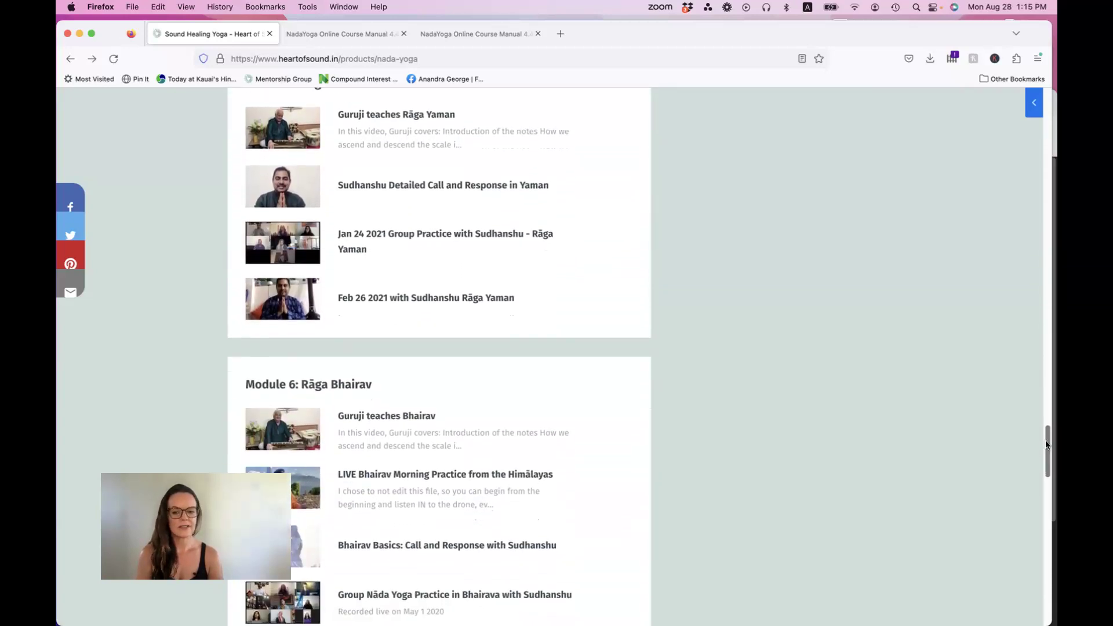
pyautogui.moveTo(1047, 444); pyautogui.dragTo(1035, 504)
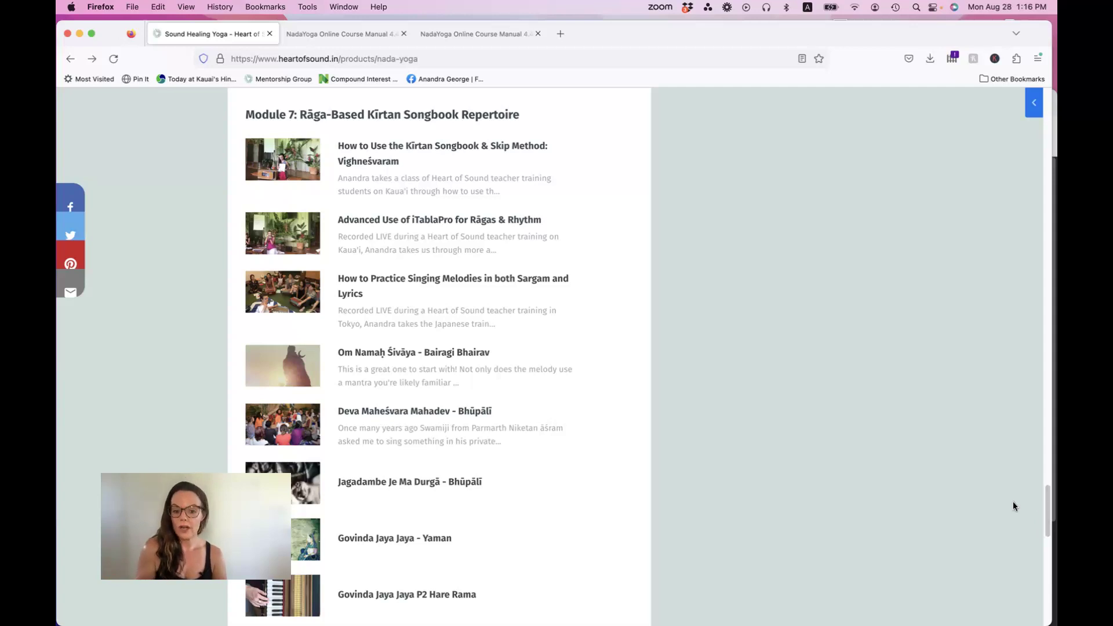
# Open the Module 7 lesson 'Deva Maheśvara Mahadev - Bhūpālī' with its video
pyautogui.click(273, 435)
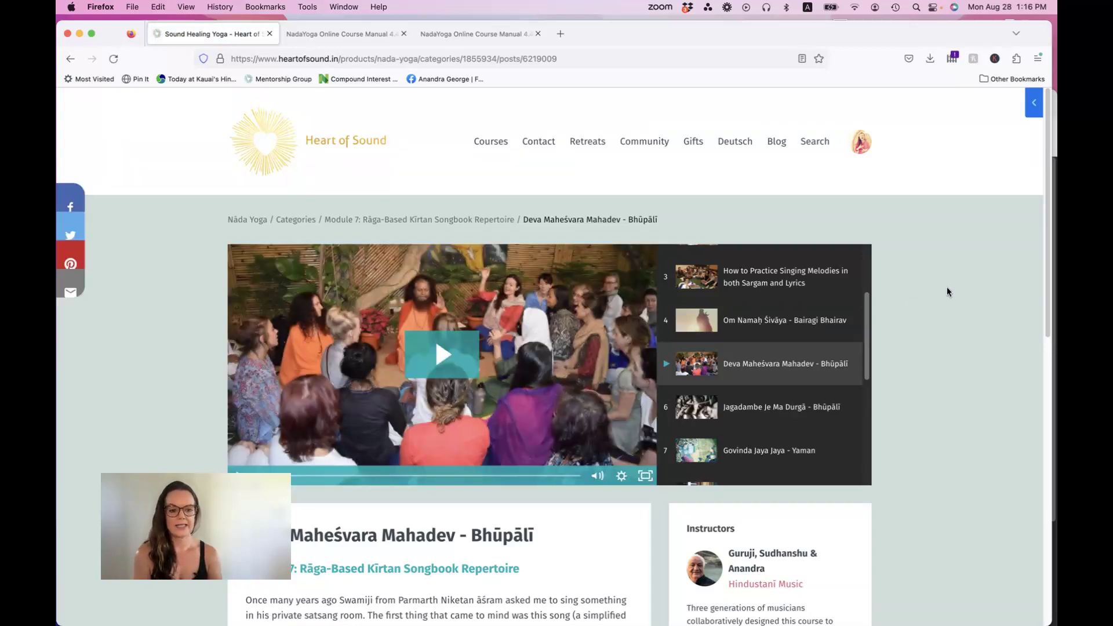
pyautogui.scroll(-1, 1046, 195)
pyautogui.moveTo(1047, 195); pyautogui.dragTo(1049, 210)
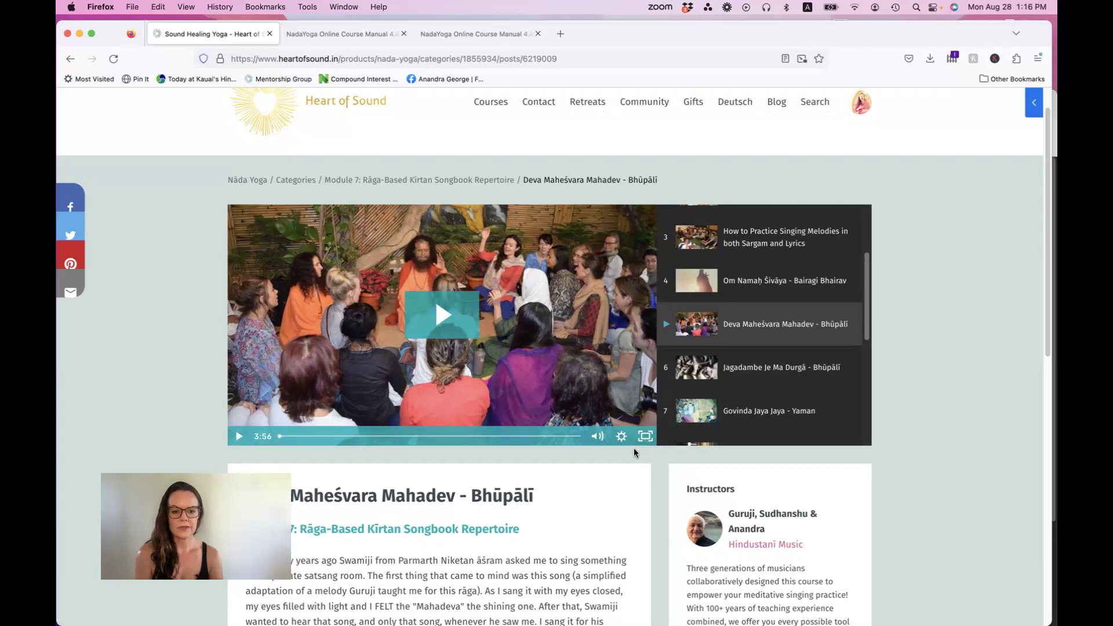
pyautogui.moveTo(442, 355)
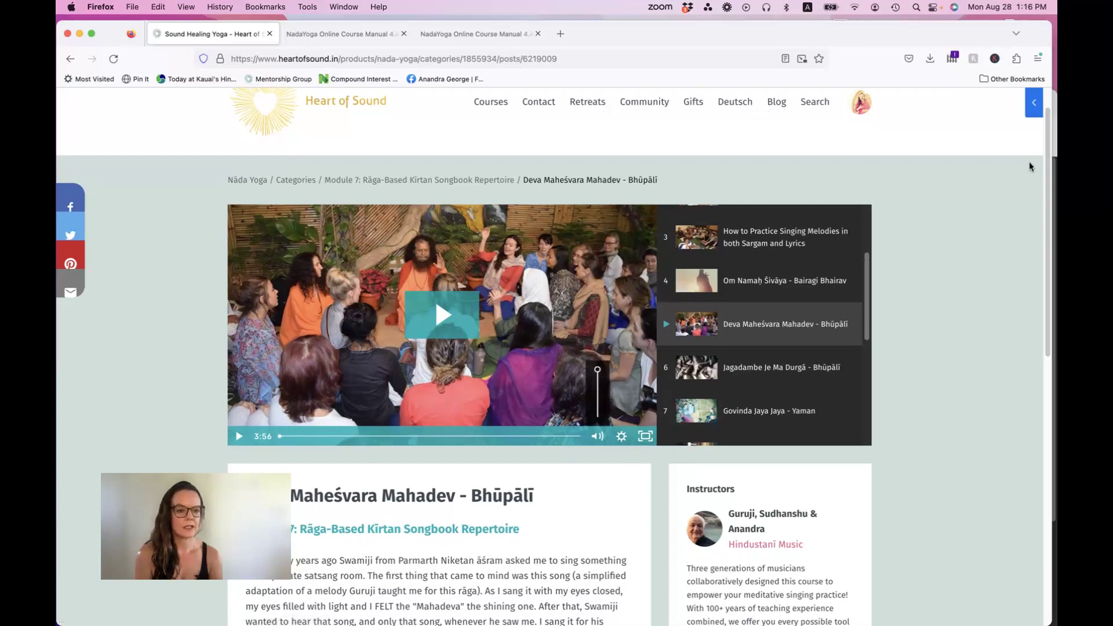
pyautogui.moveTo(1048, 150); pyautogui.dragTo(1050, 176)
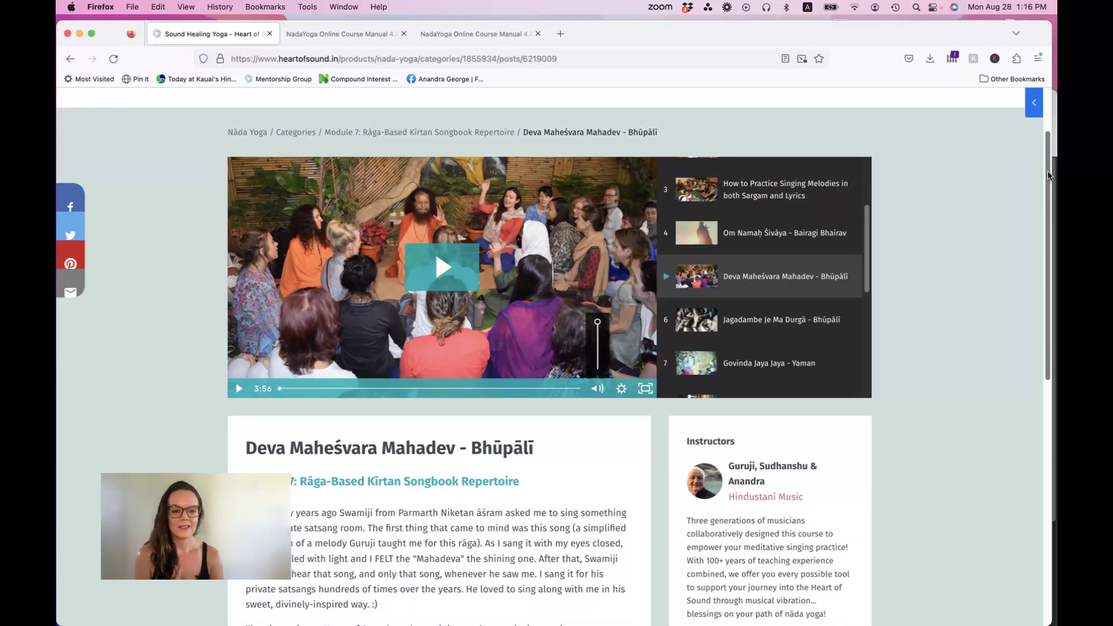
pyautogui.click(780, 323)
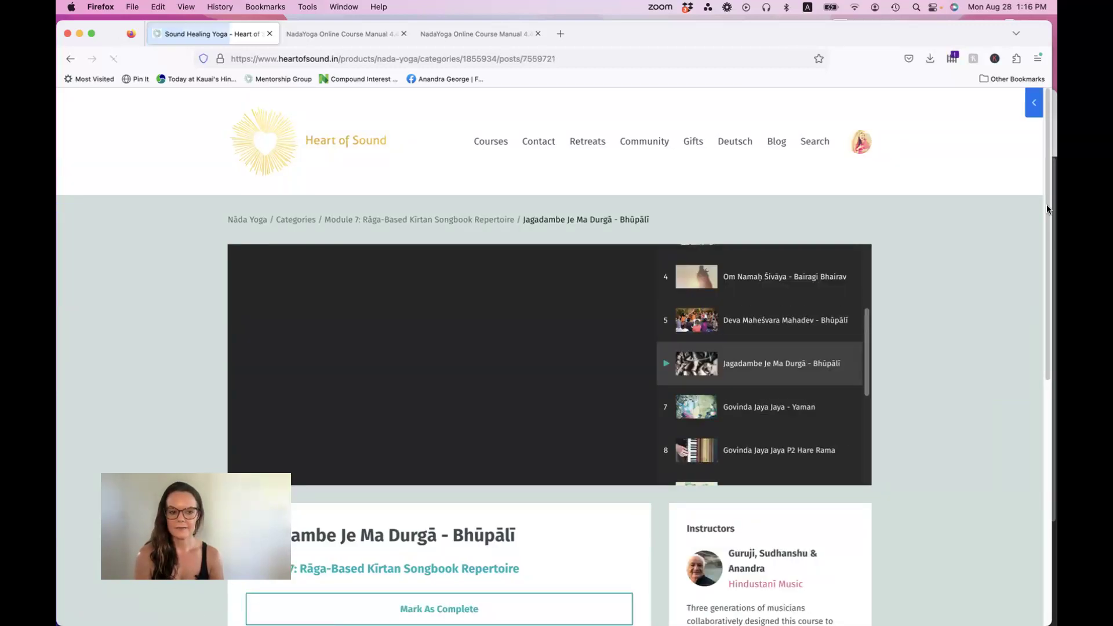
pyautogui.moveTo(1046, 207); pyautogui.dragTo(1051, 227)
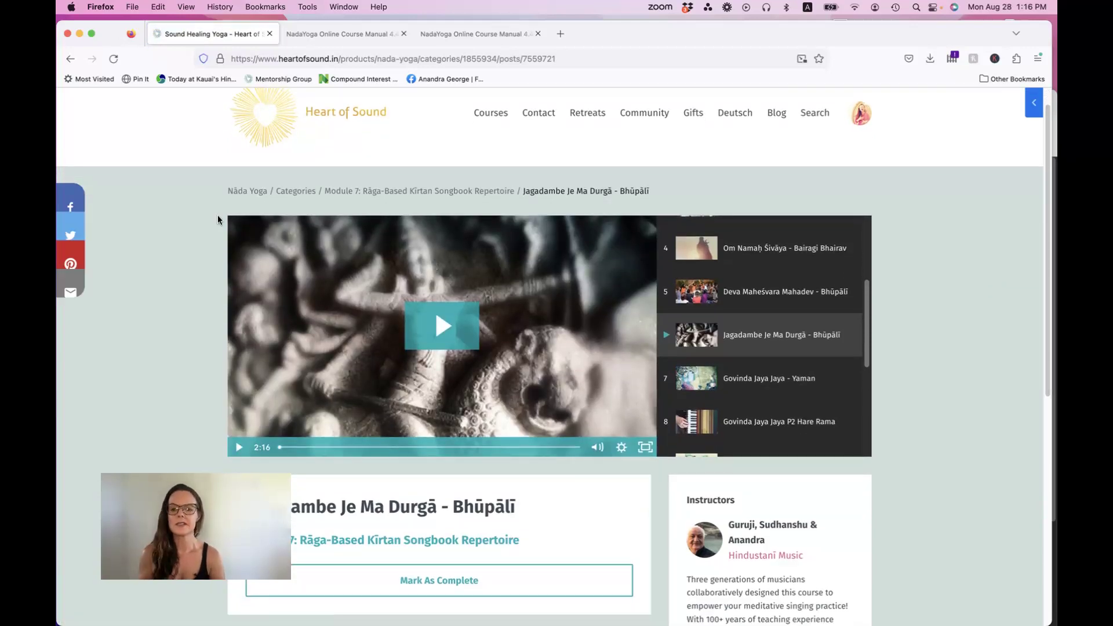
pyautogui.click(66, 61)
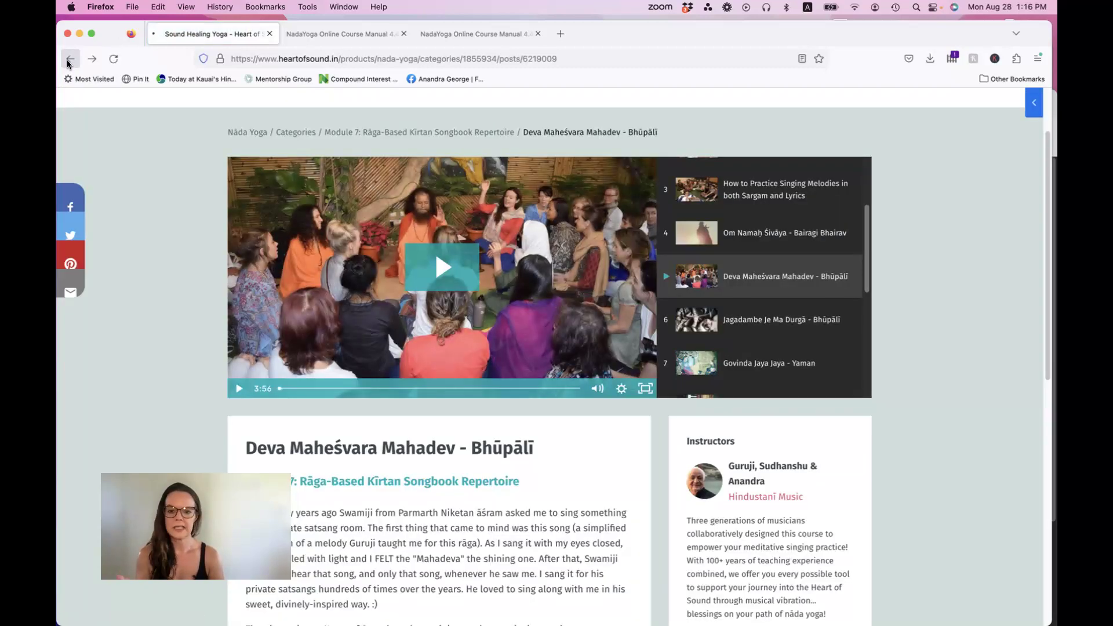
pyautogui.click(71, 60)
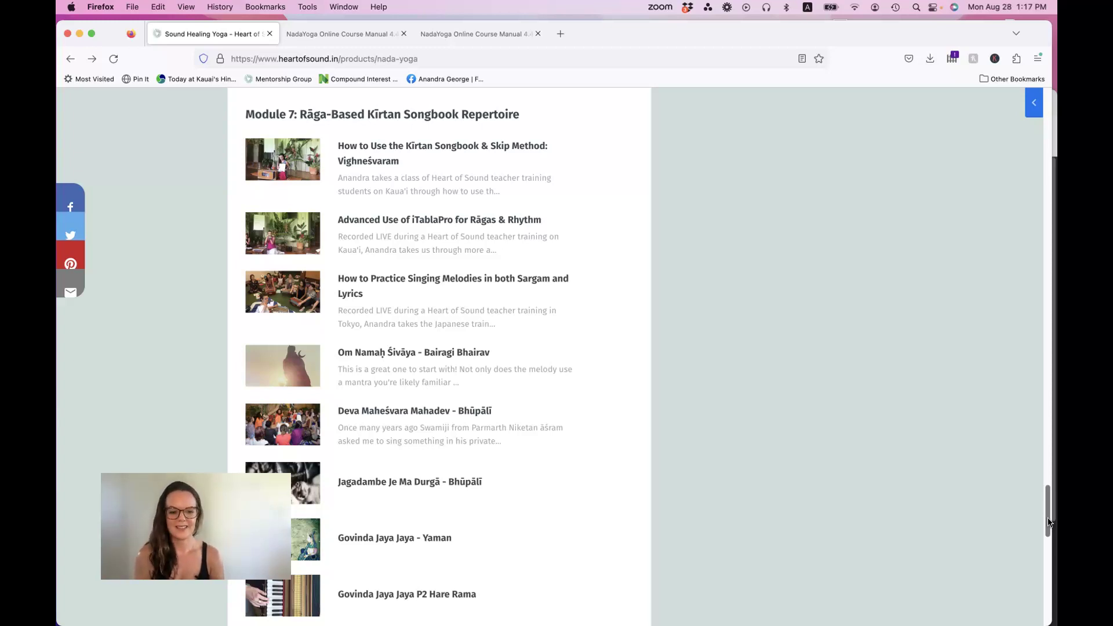
pyautogui.moveTo(1047, 512); pyautogui.dragTo(1053, 527)
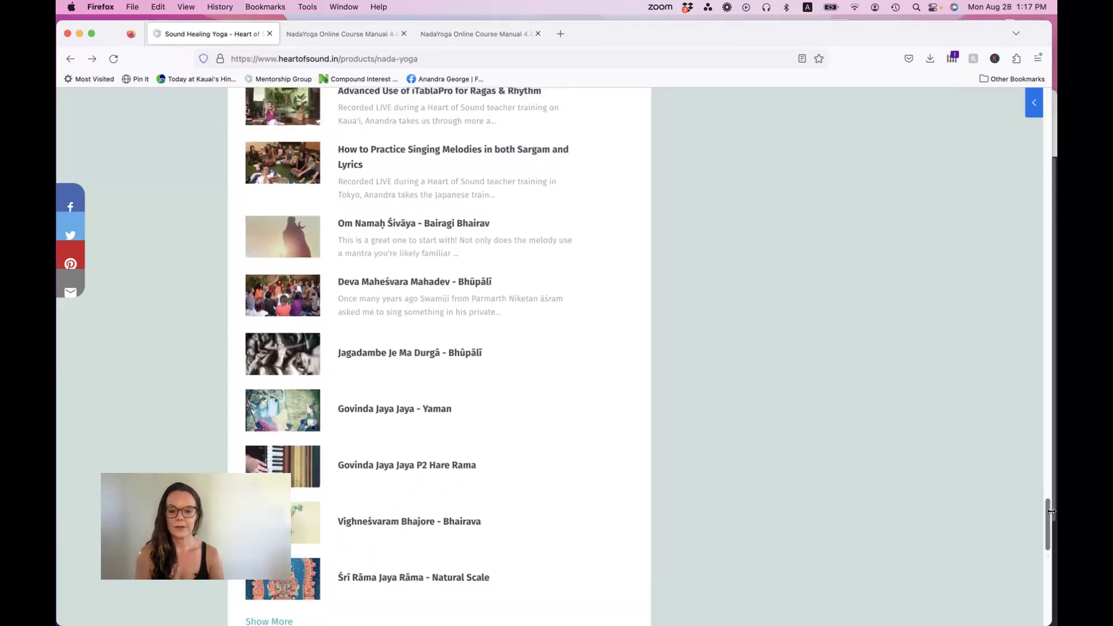
pyautogui.moveTo(1052, 527)
pyautogui.mouseDown()
pyautogui.moveTo(1051, 502)
pyautogui.moveTo(1049, 562)
pyautogui.mouseUp()
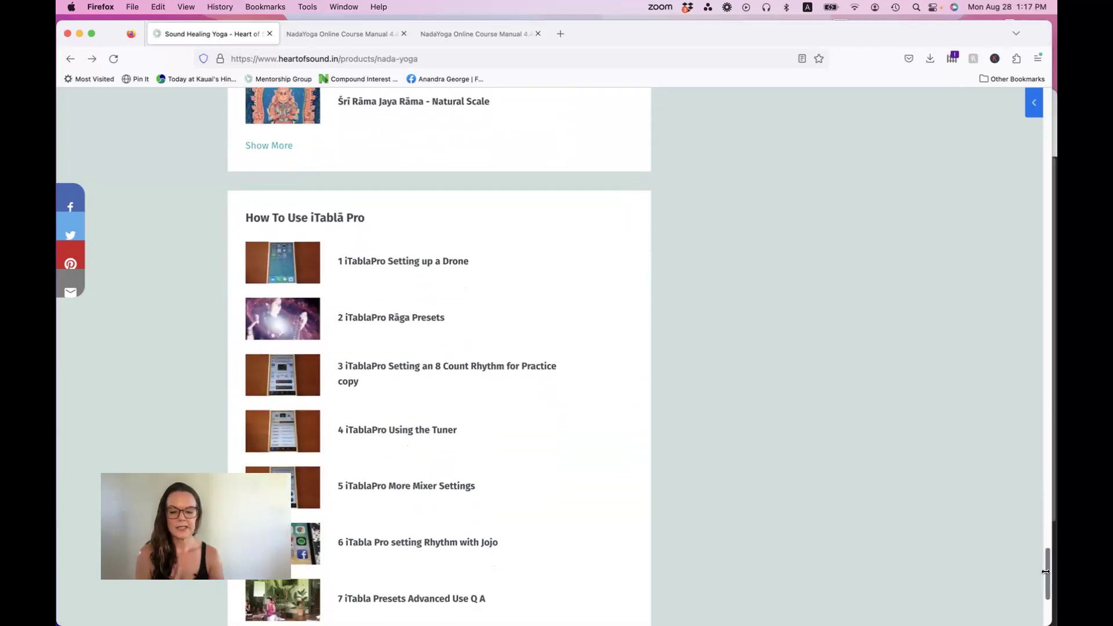
pyautogui.moveTo(1048, 562); pyautogui.dragTo(1043, 579)
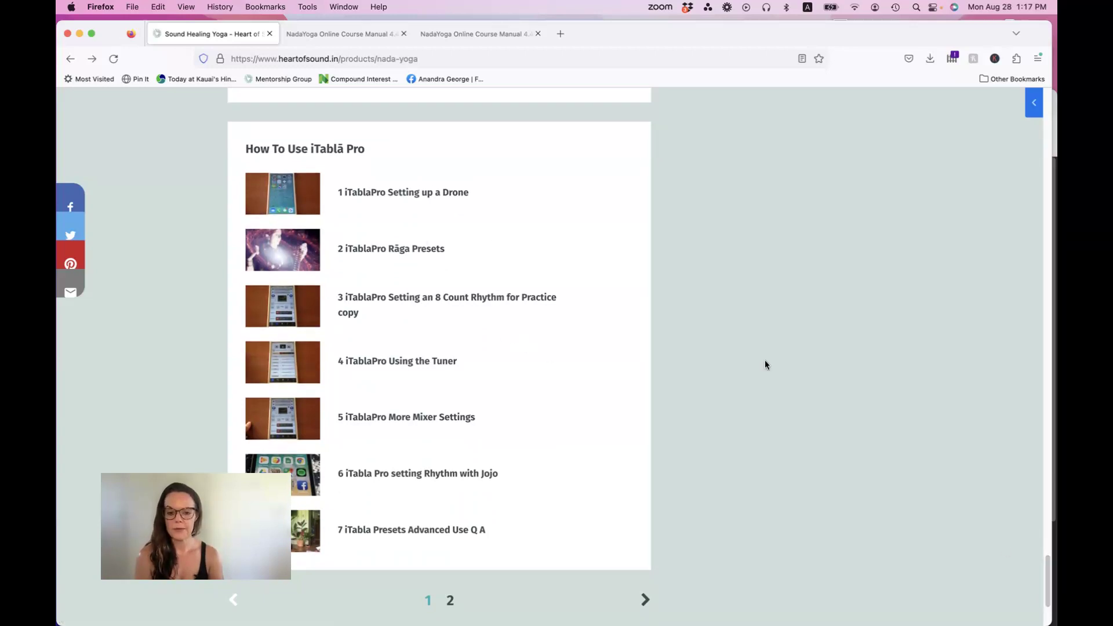
pyautogui.moveTo(1048, 590); pyautogui.dragTo(1048, 595)
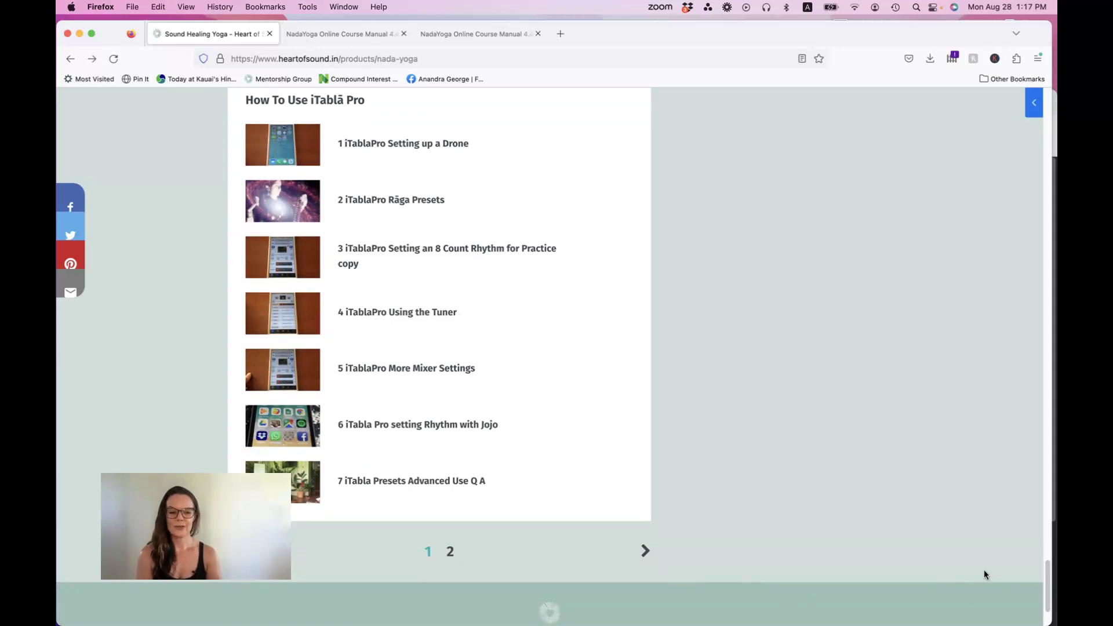
pyautogui.moveTo(1049, 585)
pyautogui.mouseDown()
pyautogui.moveTo(1028, 355)
pyautogui.moveTo(1039, 107)
pyautogui.mouseUp()
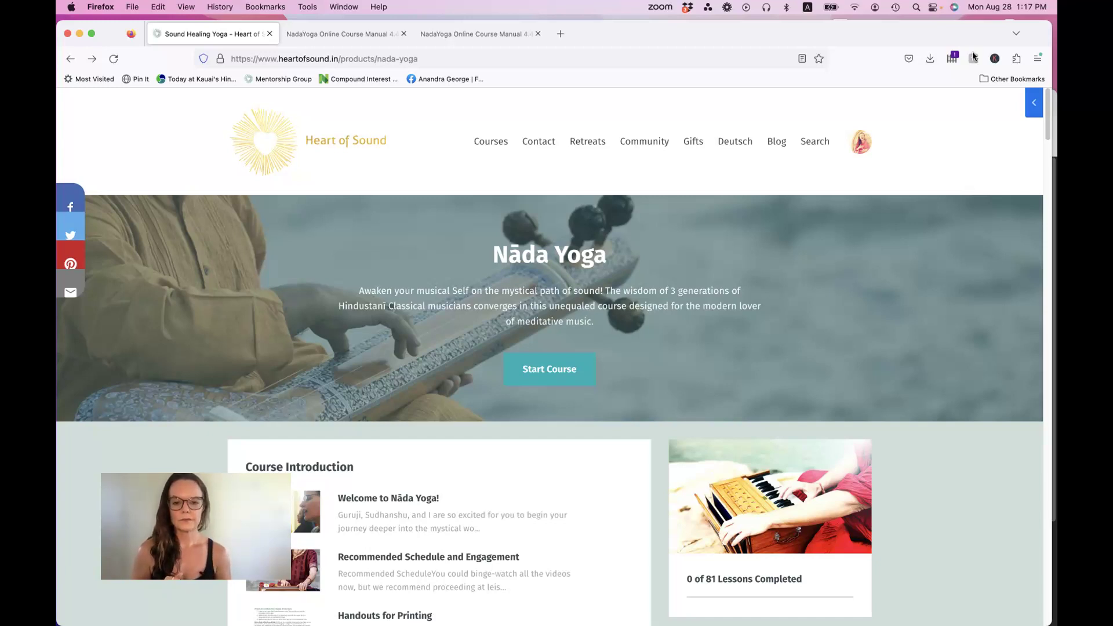
# Go to the Courses store and open the Nada Yoga Training page in a new tab
pyautogui.click(489, 144)
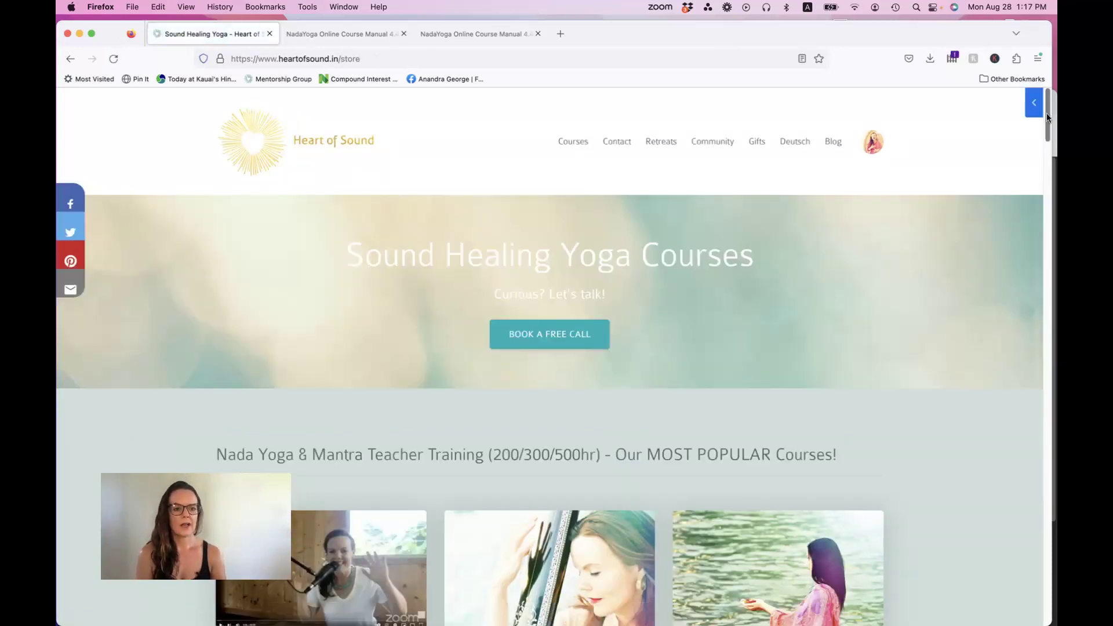
pyautogui.moveTo(1049, 117); pyautogui.dragTo(1046, 144)
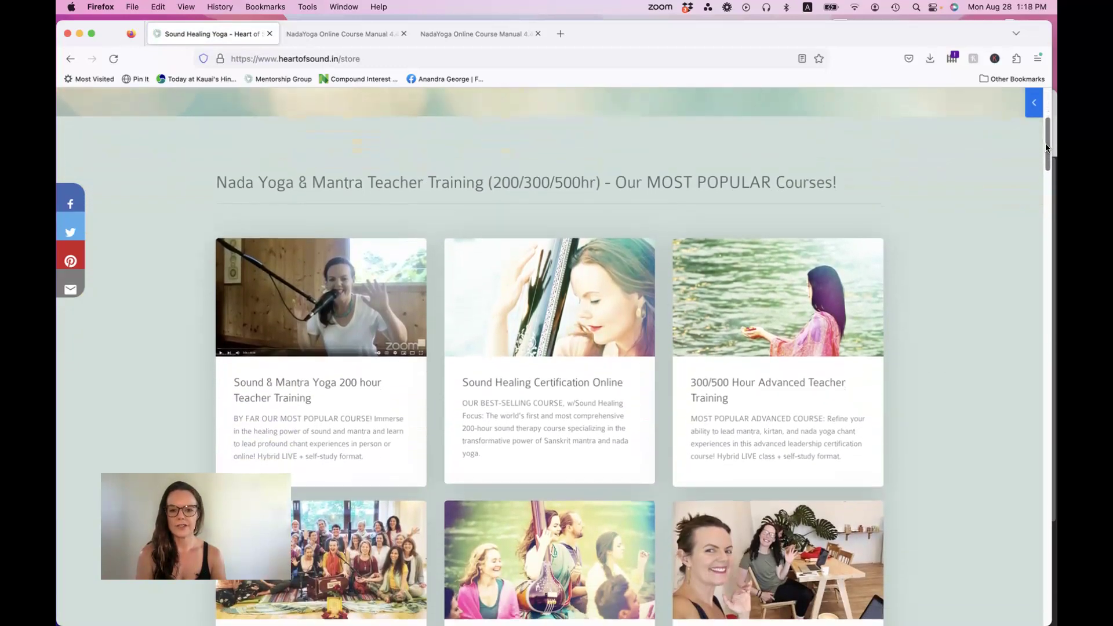
pyautogui.scroll(-3, 1046, 144)
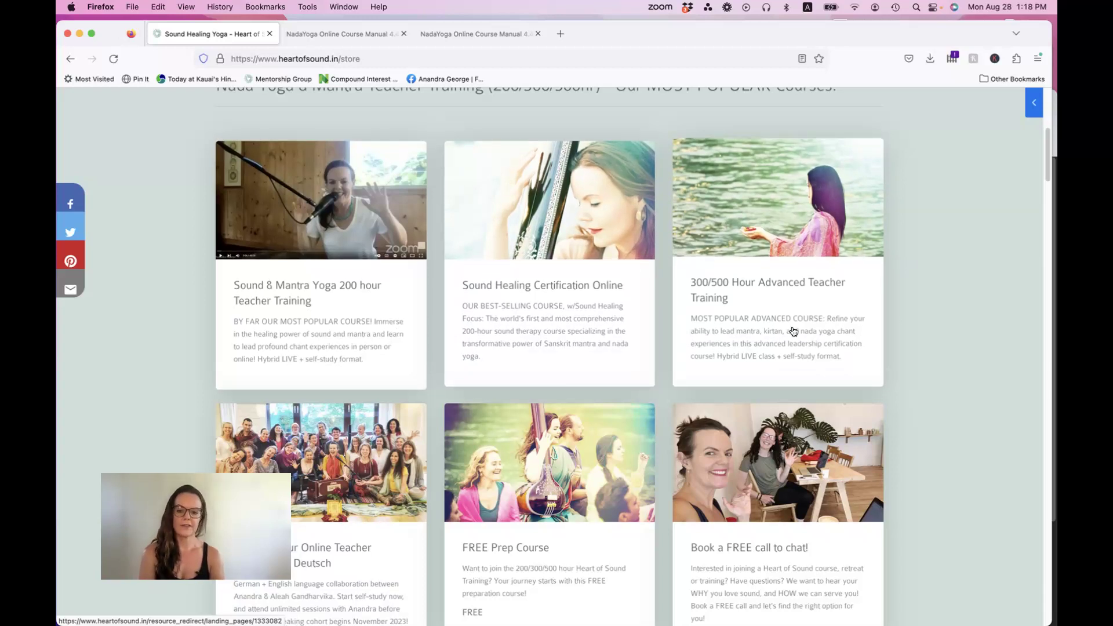
pyautogui.scroll(1, 1048, 167)
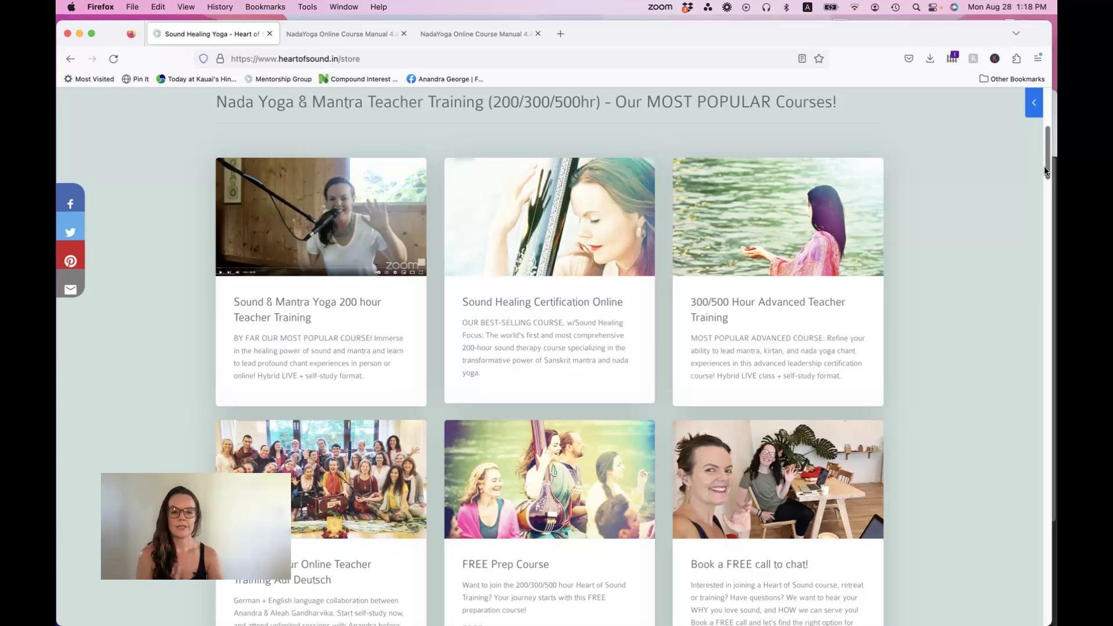
pyautogui.moveTo(1047, 171); pyautogui.dragTo(1047, 155)
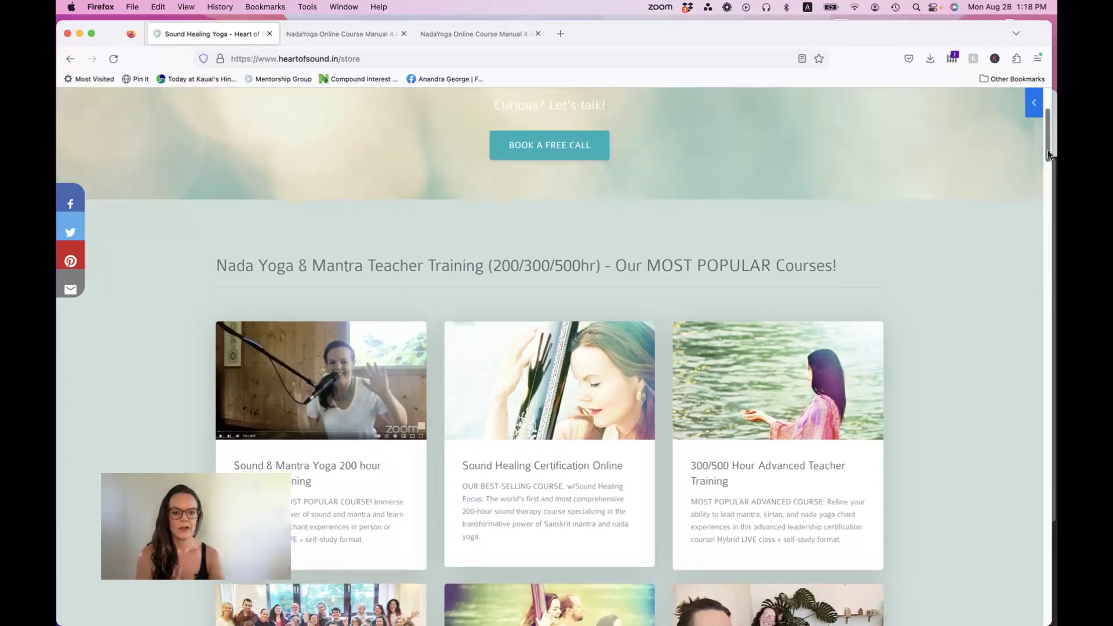
pyautogui.moveTo(1045, 154); pyautogui.dragTo(1042, 224)
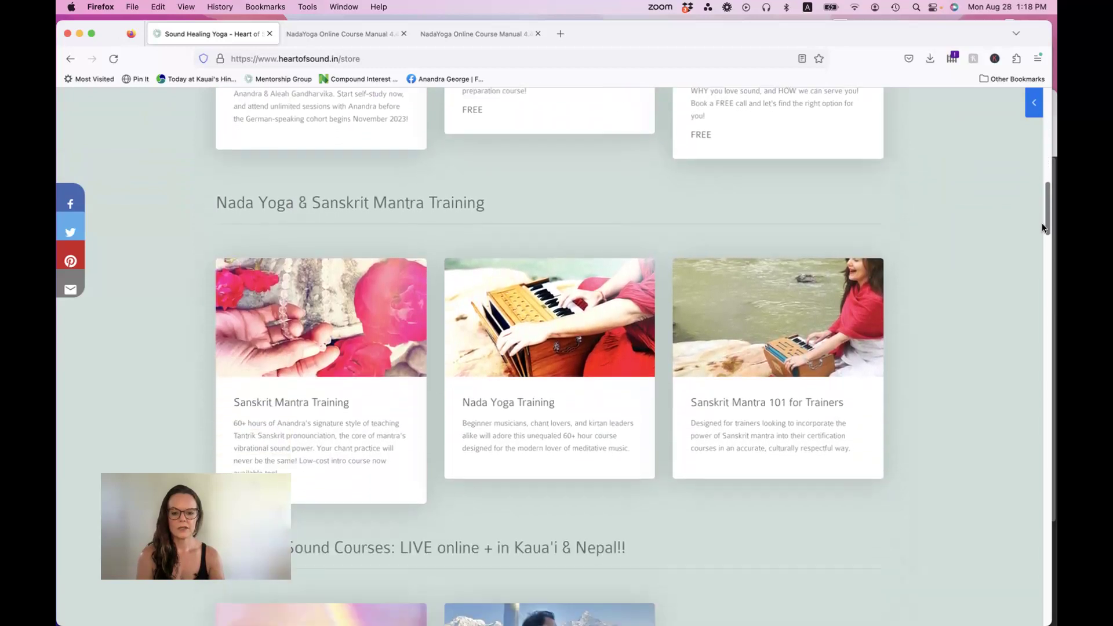
pyautogui.click(546, 346)
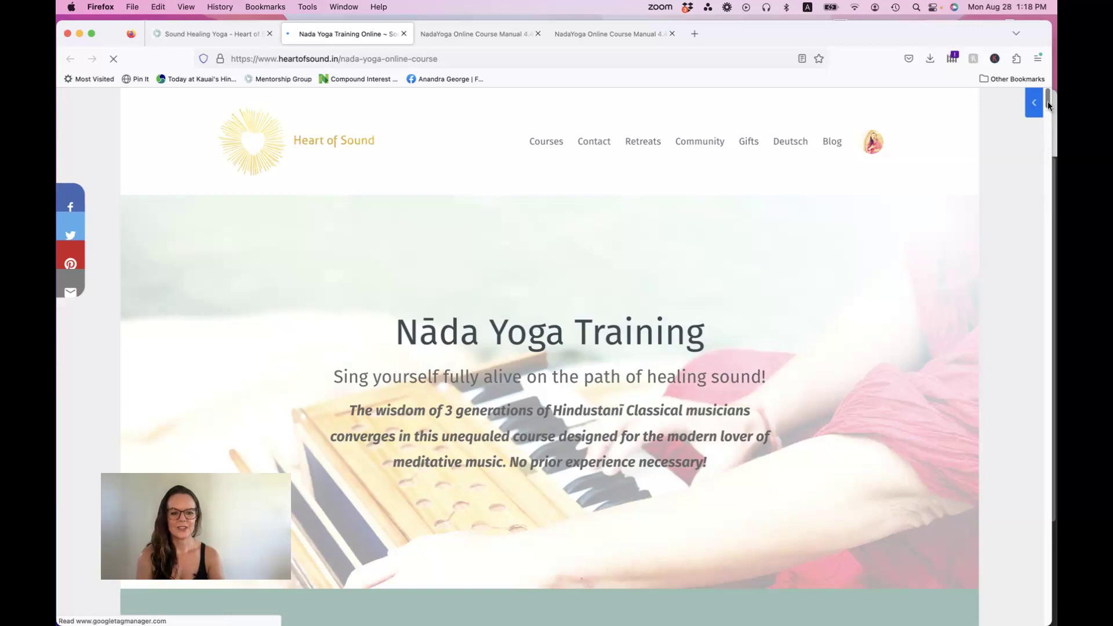
pyautogui.scroll(-1, 1049, 107)
pyautogui.scroll(-2, 1048, 107)
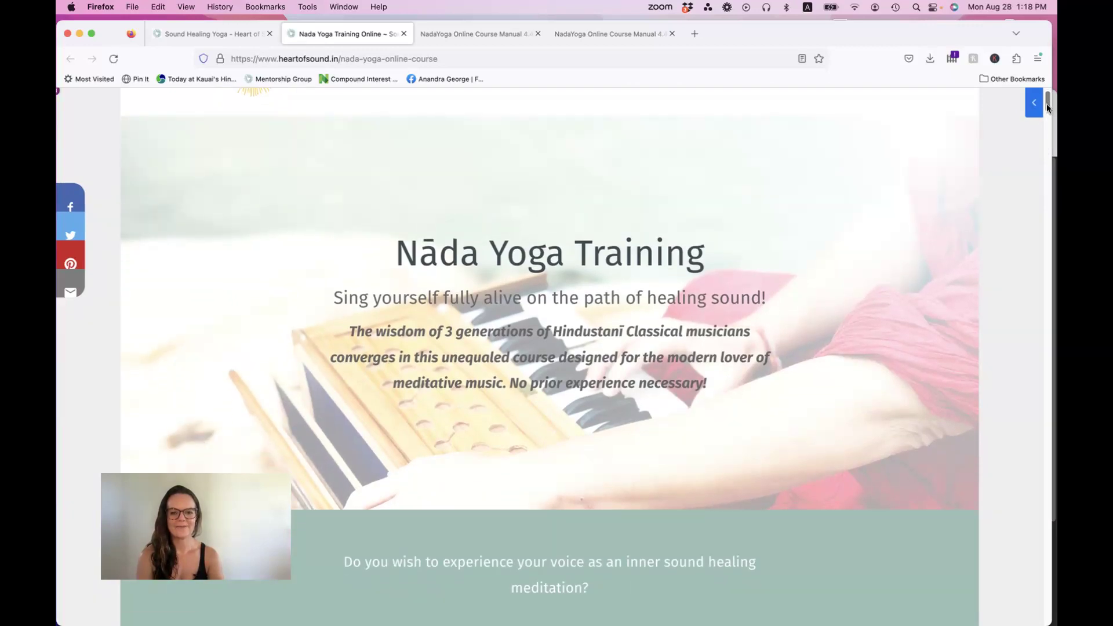